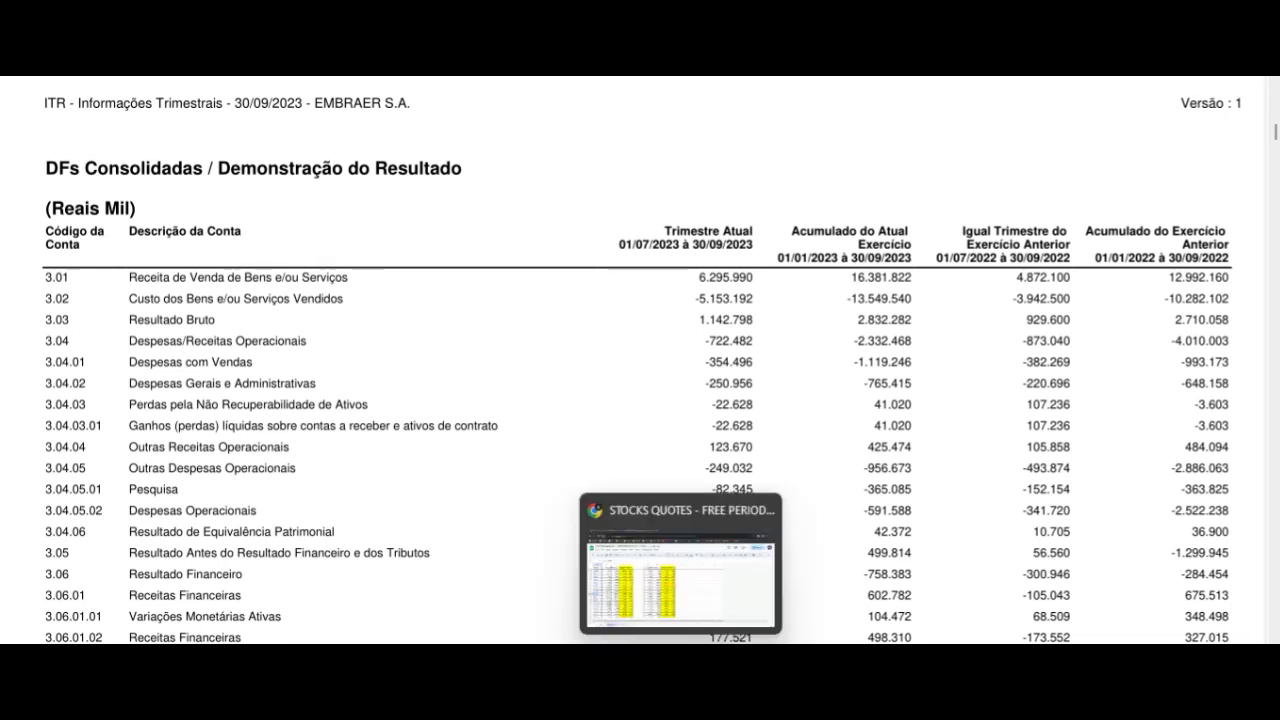
Step: Switch to the STOCKS QUOTES spreadsheet in Google Sheets and examine EMBR3's year-to-date and last-twelve-month prices and variations in row 113
{"action": "left_click", "coordinate": [690, 575]}
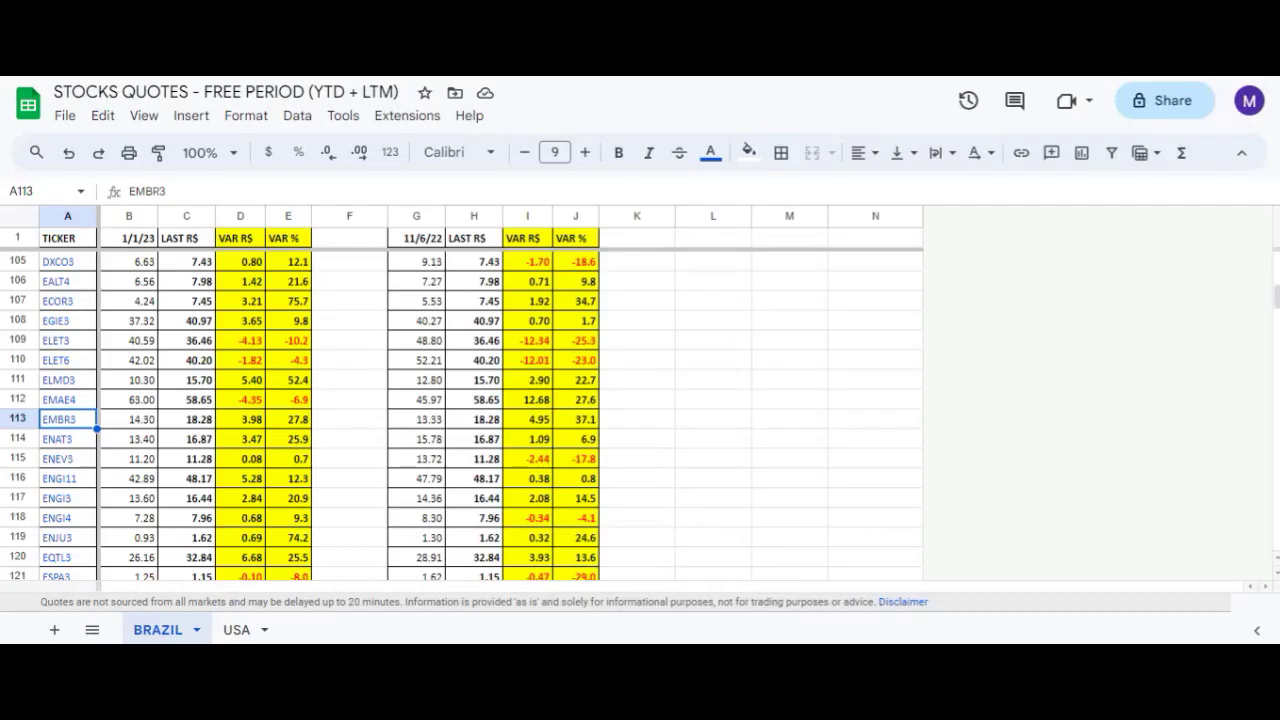
{"action": "left_click", "coordinate": [124, 424]}
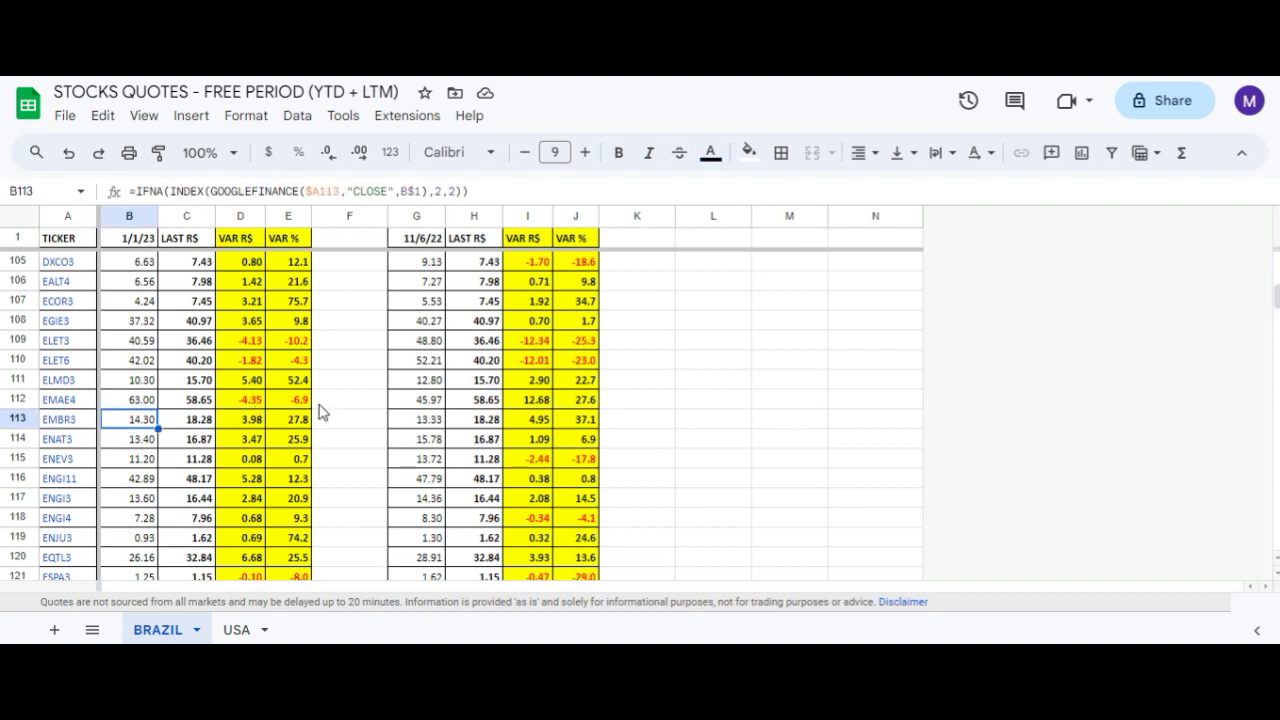
{"action": "key", "text": "Right"}
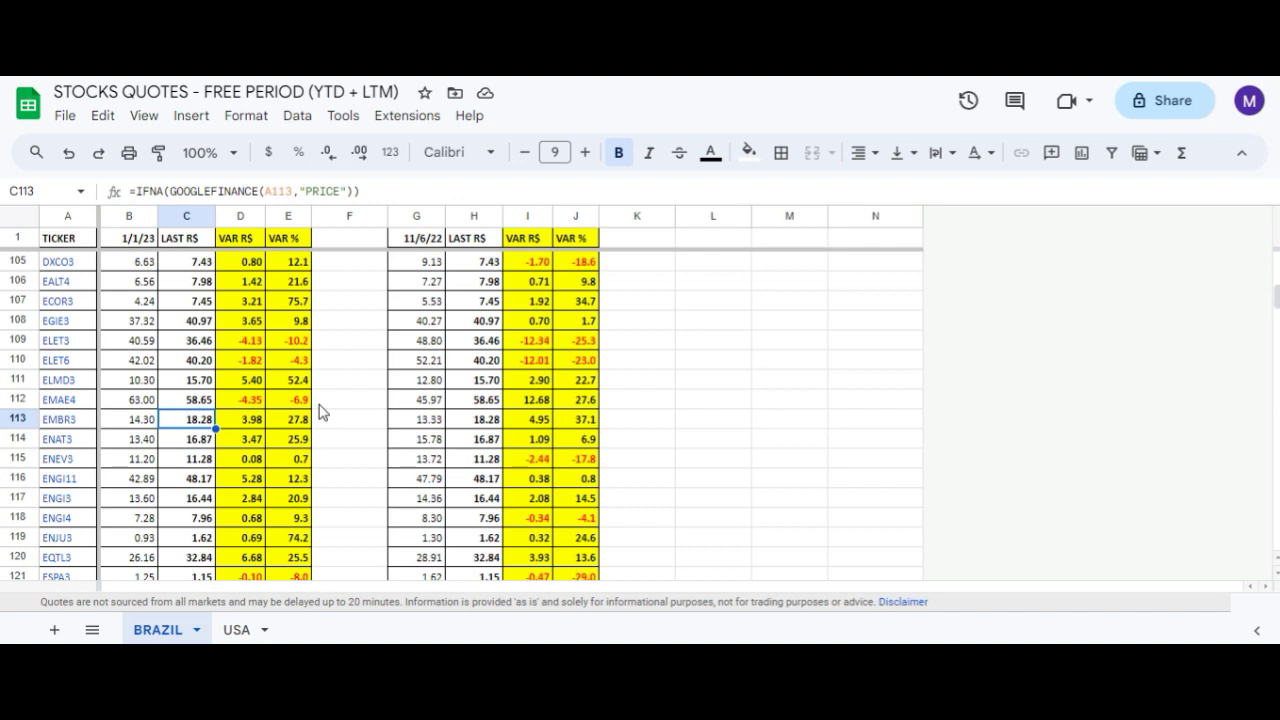
{"action": "key", "text": "Right"}
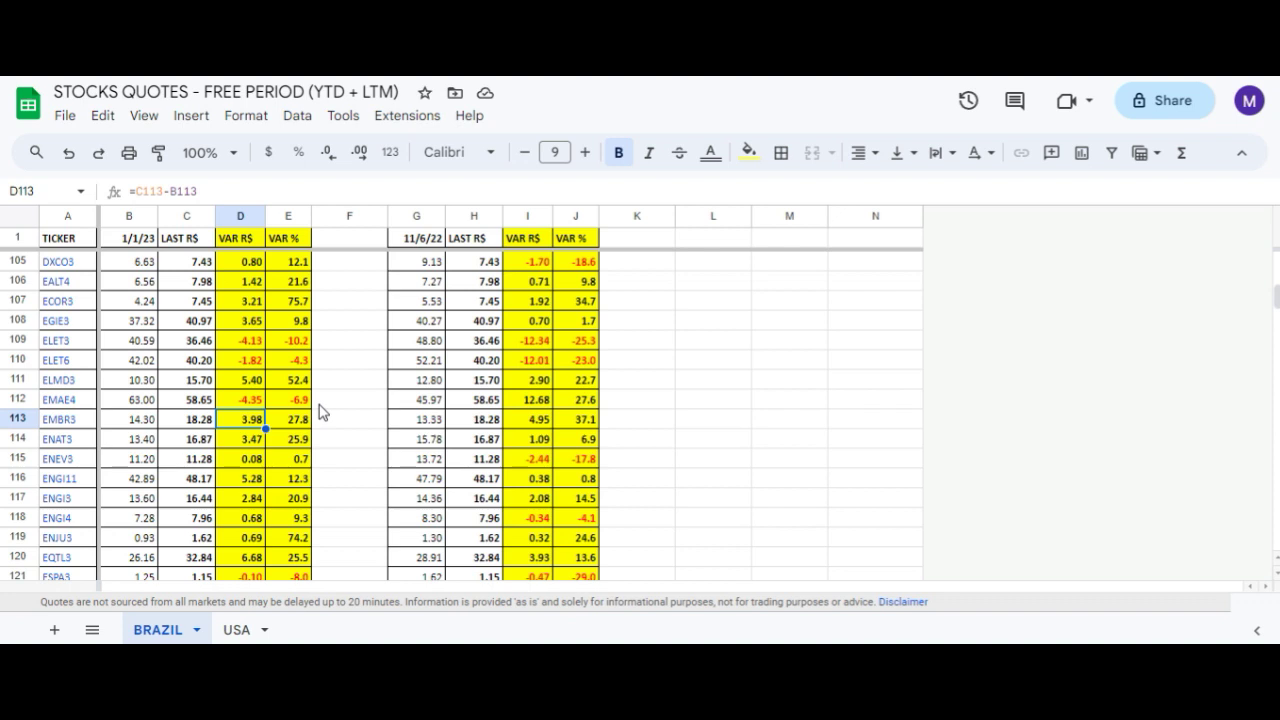
{"action": "key", "text": "Right"}
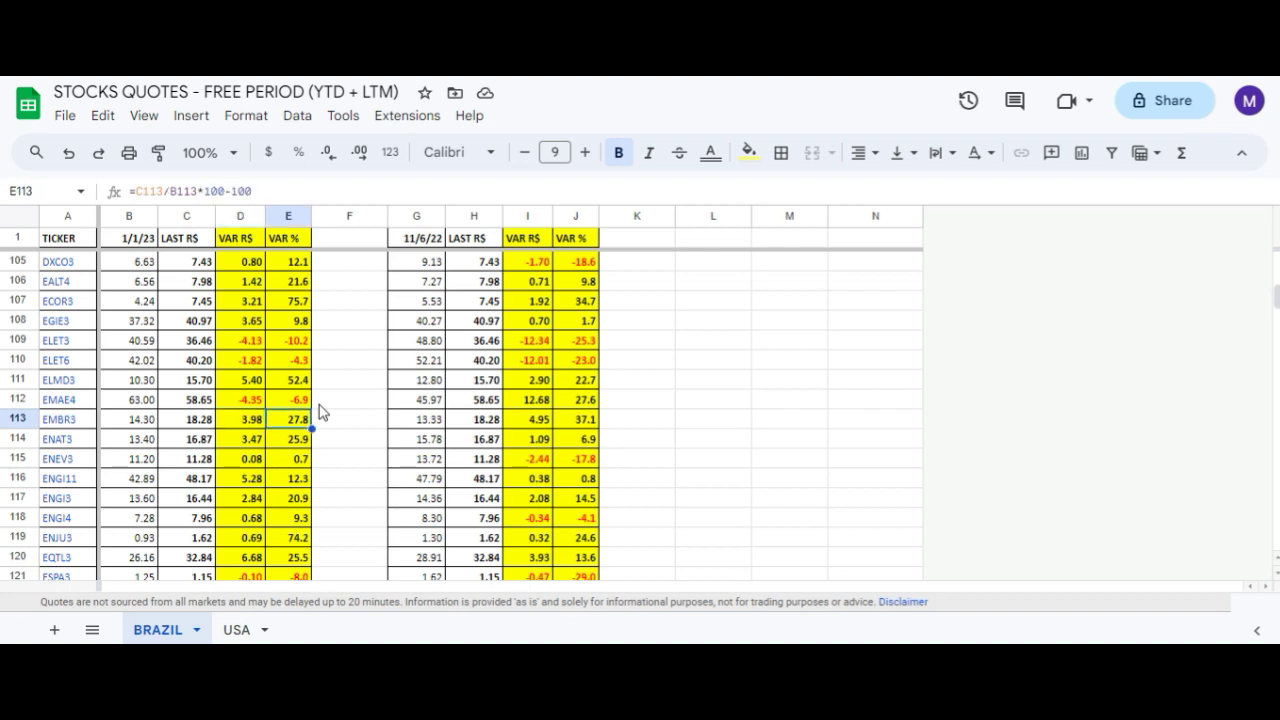
{"action": "key", "text": "Right"}
{"action": "key", "text": "Right"}
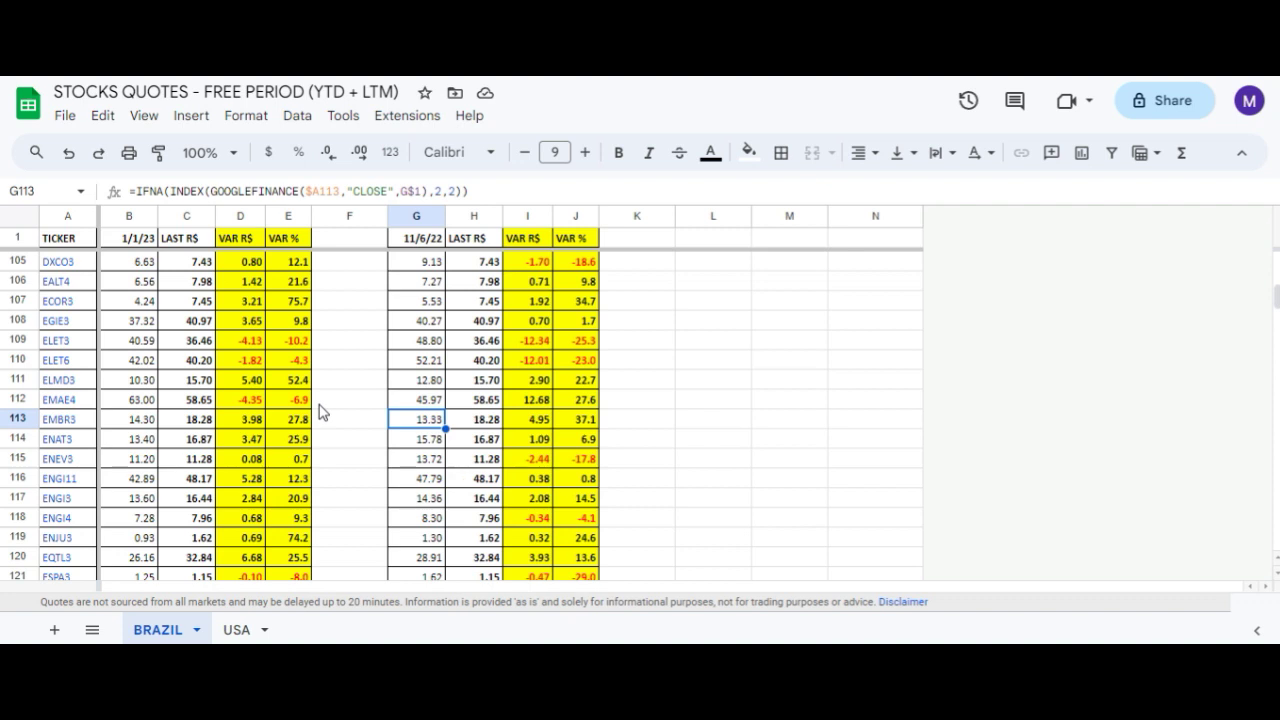
{"action": "key", "text": "Right"}
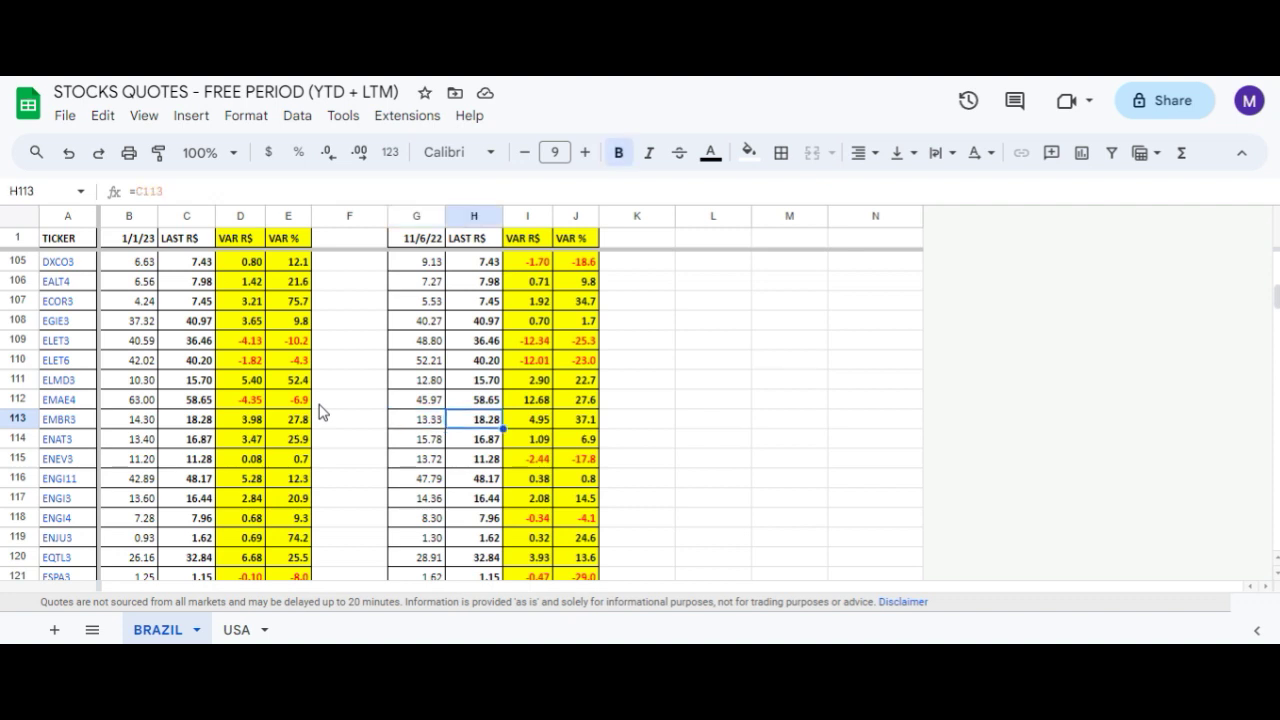
{"action": "key", "text": "Right"}
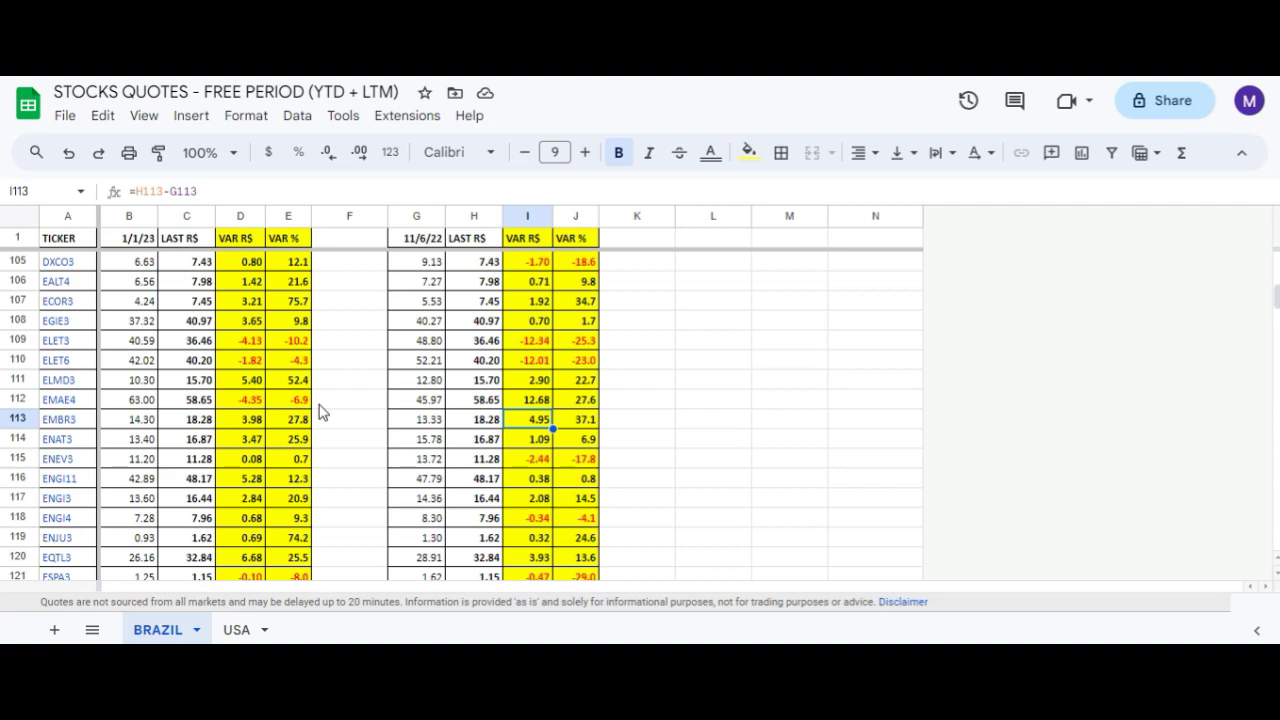
{"action": "key", "text": "Right"}
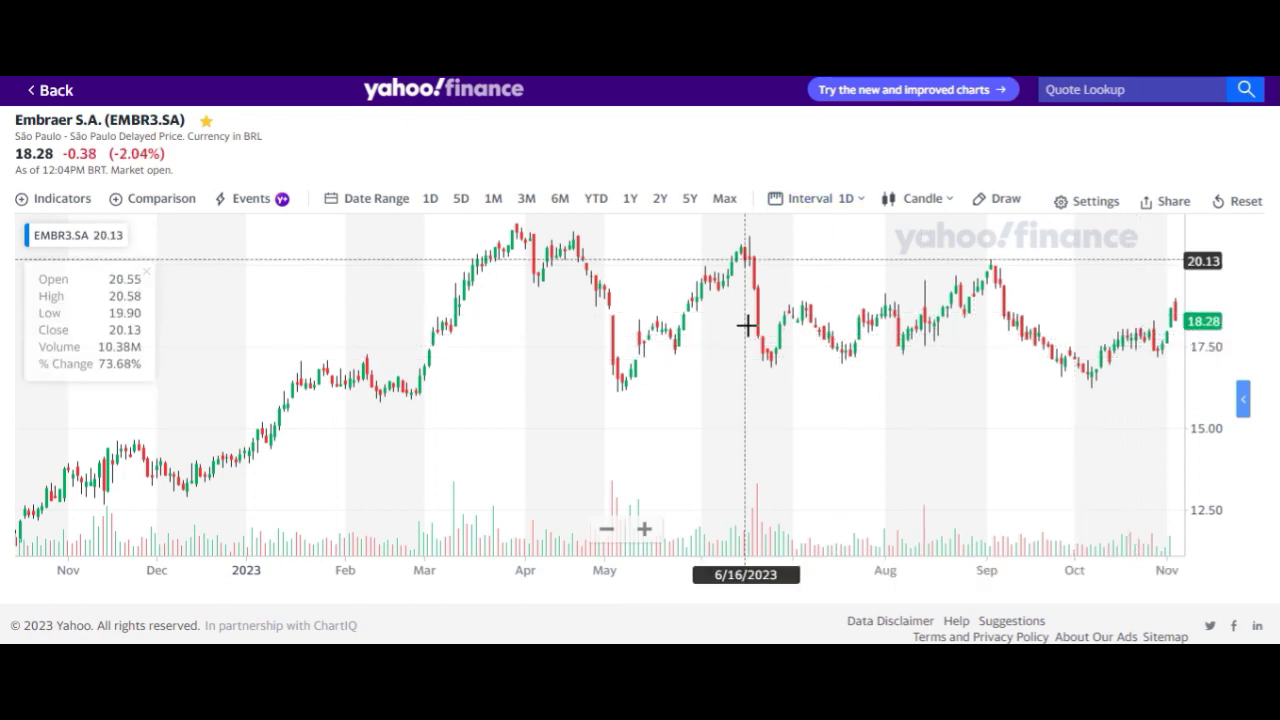
Step: Set the Embraer (EMBR3.SA) candle chart's interval to one month to show its long-term price history
{"action": "scroll", "coordinate": [746, 328], "scroll_direction": "down", "scroll_amount": 10}
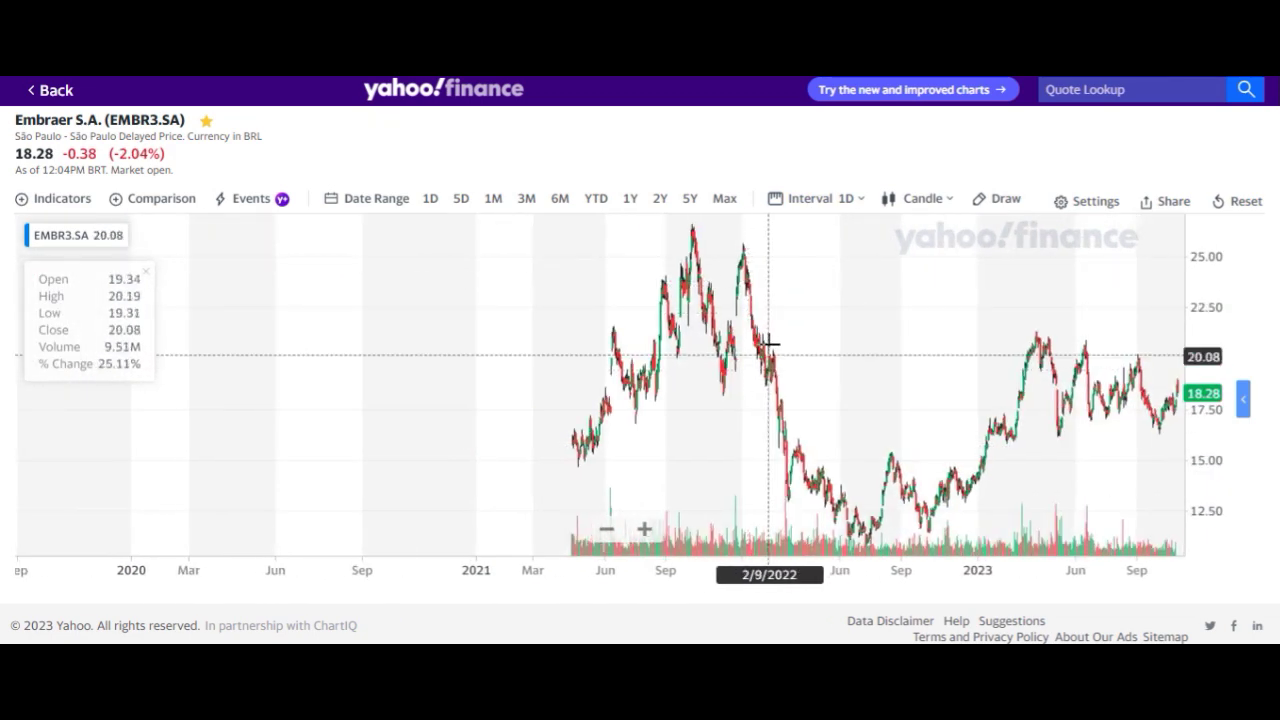
{"action": "left_click", "coordinate": [816, 203]}
{"action": "left_click", "coordinate": [813, 538]}
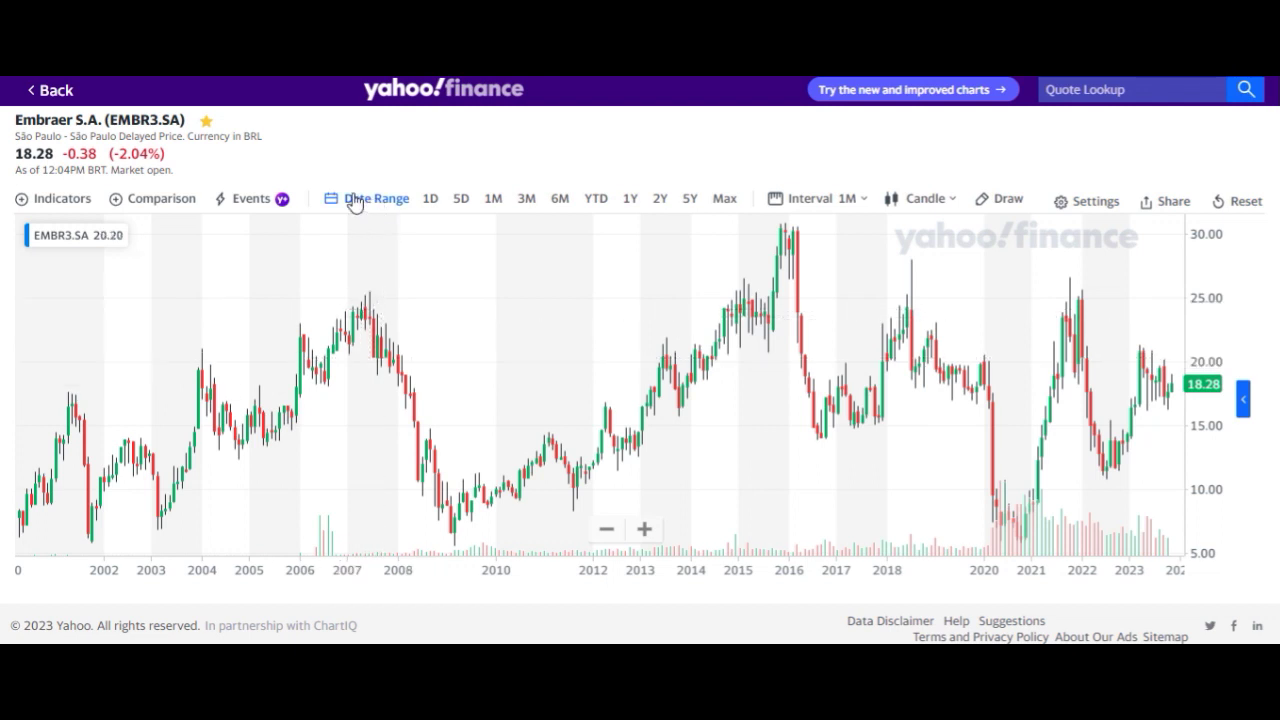
Step: Display the dividend events on the monthly Embraer chart and inspect when dividends were paid
{"action": "left_click", "coordinate": [252, 200]}
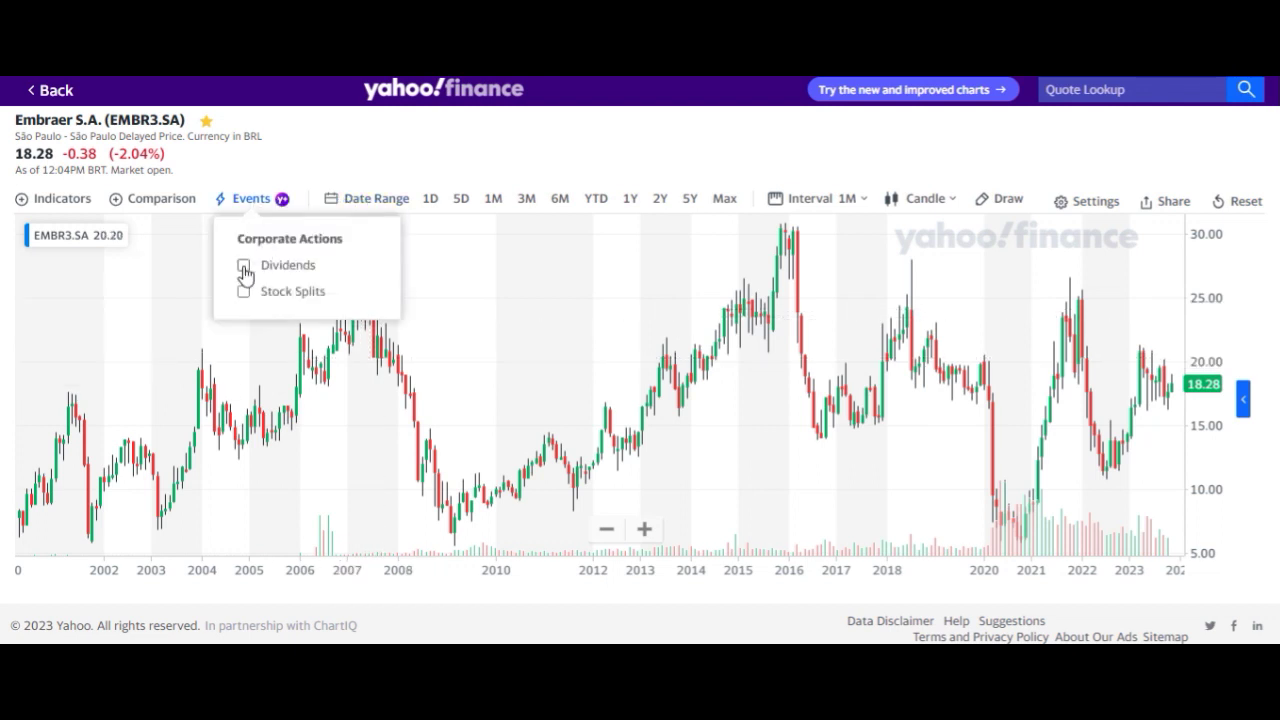
{"action": "left_click", "coordinate": [244, 266]}
{"action": "mouse_move", "coordinate": [936, 491]}
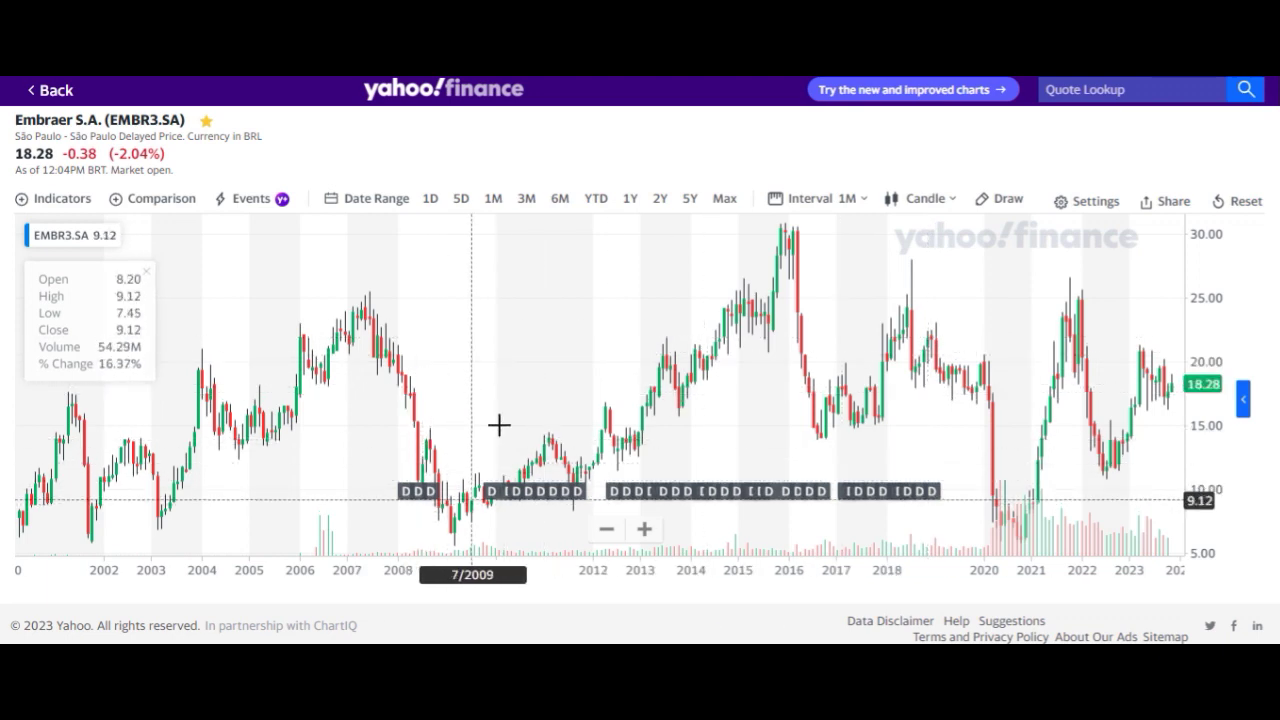
{"action": "scroll", "coordinate": [528, 422], "scroll_direction": "up", "scroll_amount": 5}
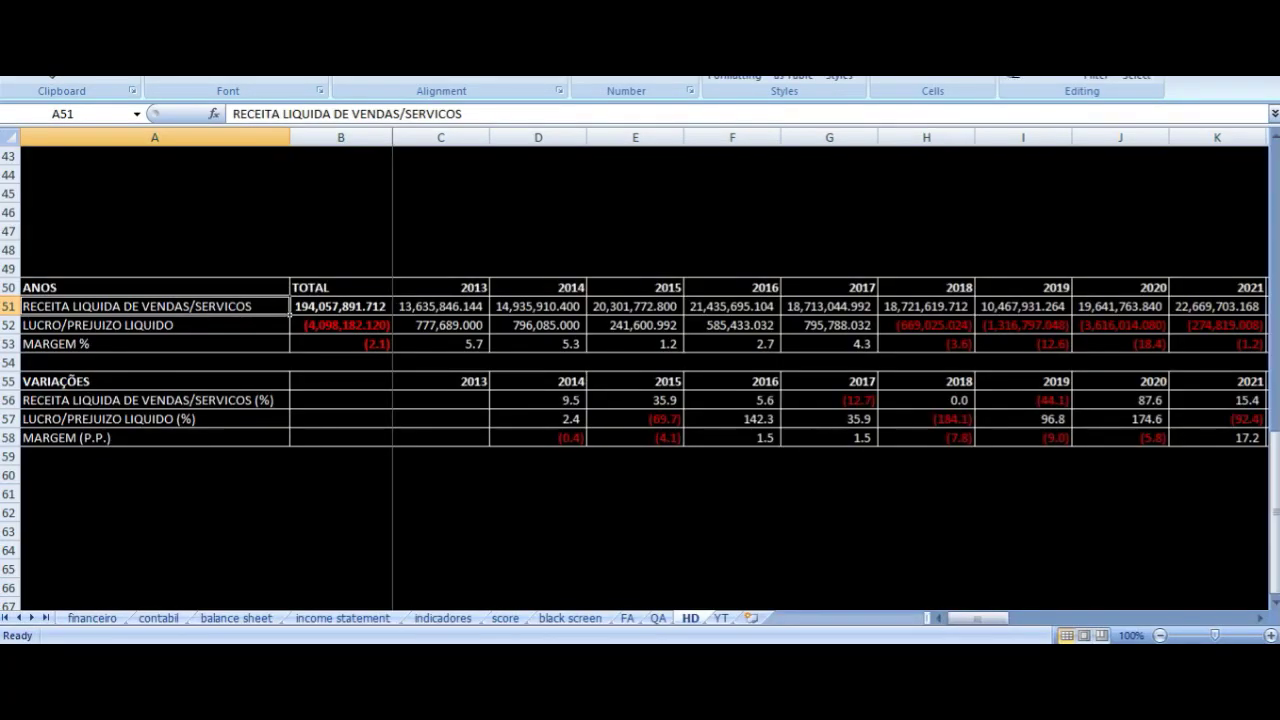
Step: Review the yearly net sales revenue from 2013 to 2017 in row 51 of the HD sheet
{"action": "left_click", "coordinate": [432, 308]}
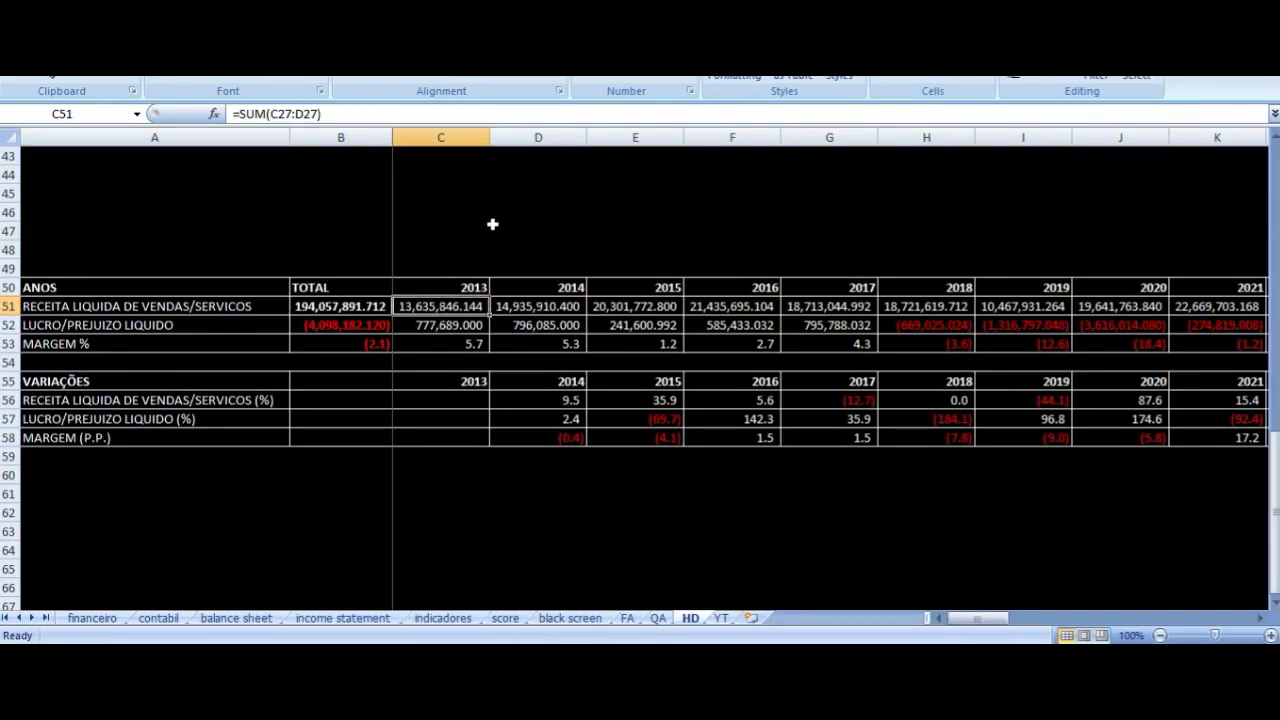
{"action": "key", "text": "Left"}
{"action": "key", "text": "Right"}
{"action": "key", "text": "Right"}
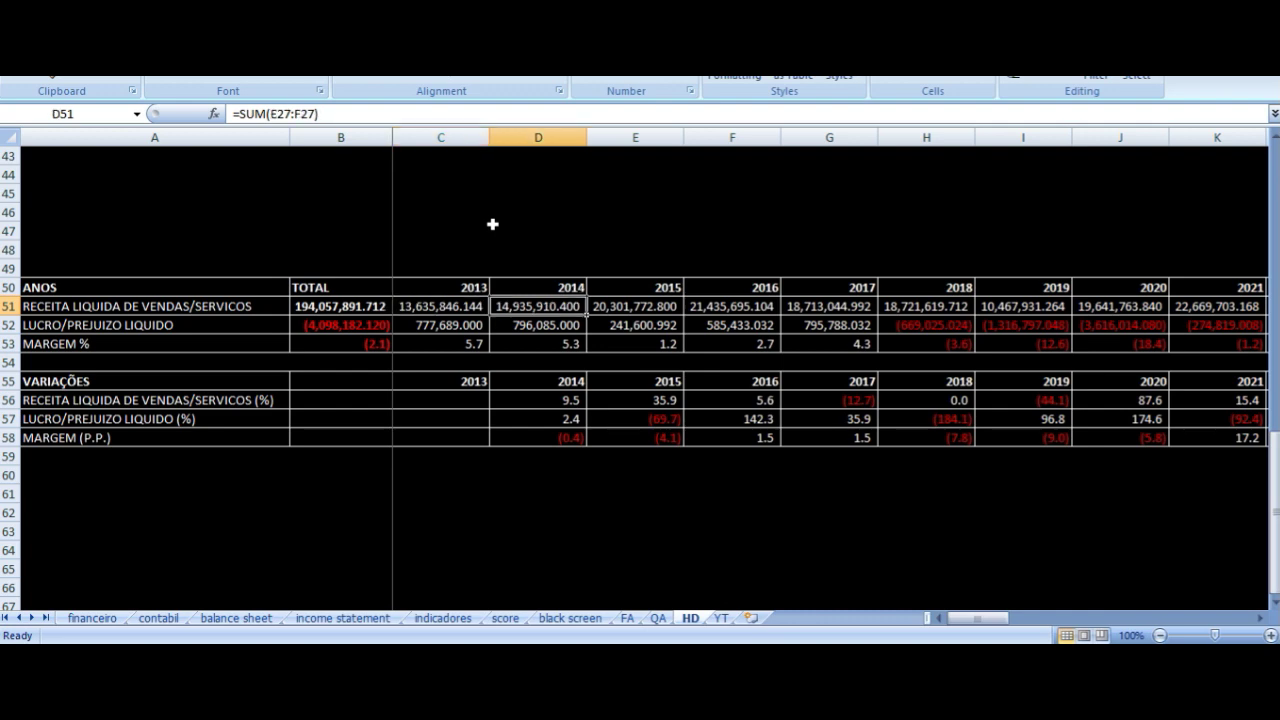
{"action": "key", "text": "Right"}
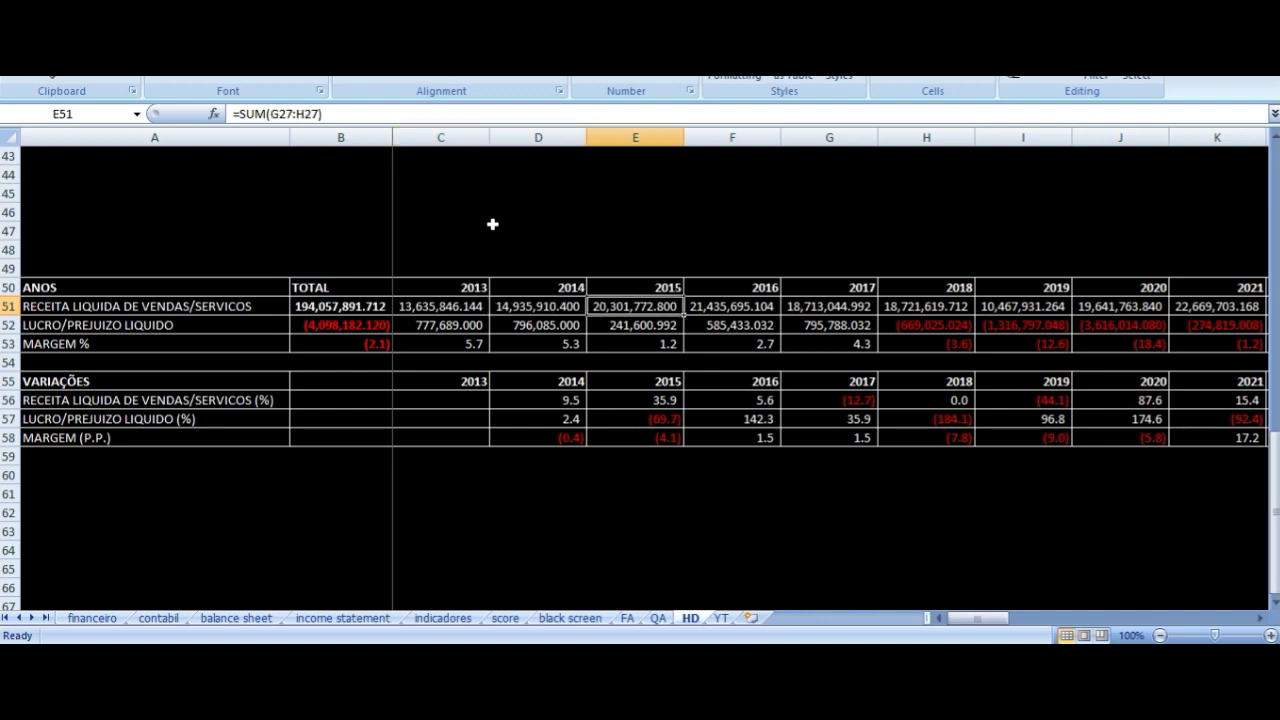
{"action": "key", "text": "Right"}
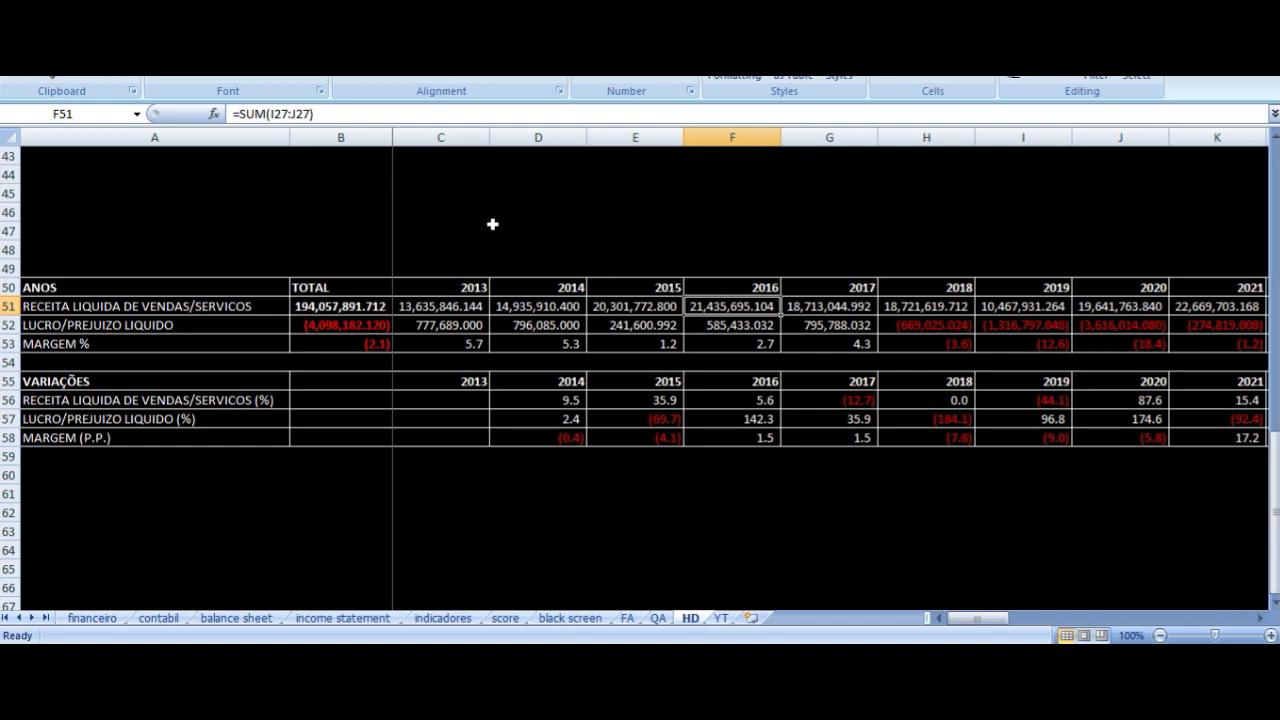
{"action": "key", "text": "Right"}
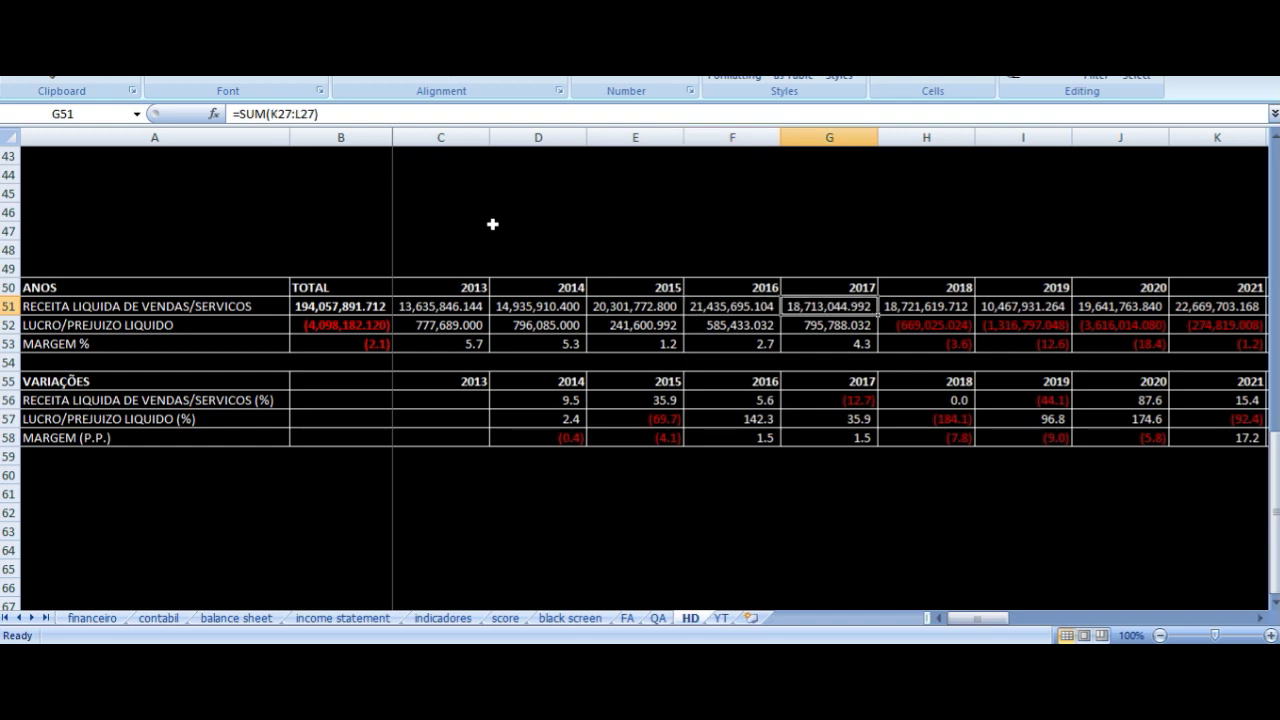
Step: Compare the 2017 net revenue, net profit and margin in column G, rows 51 to 53
{"action": "key", "text": "Down"}
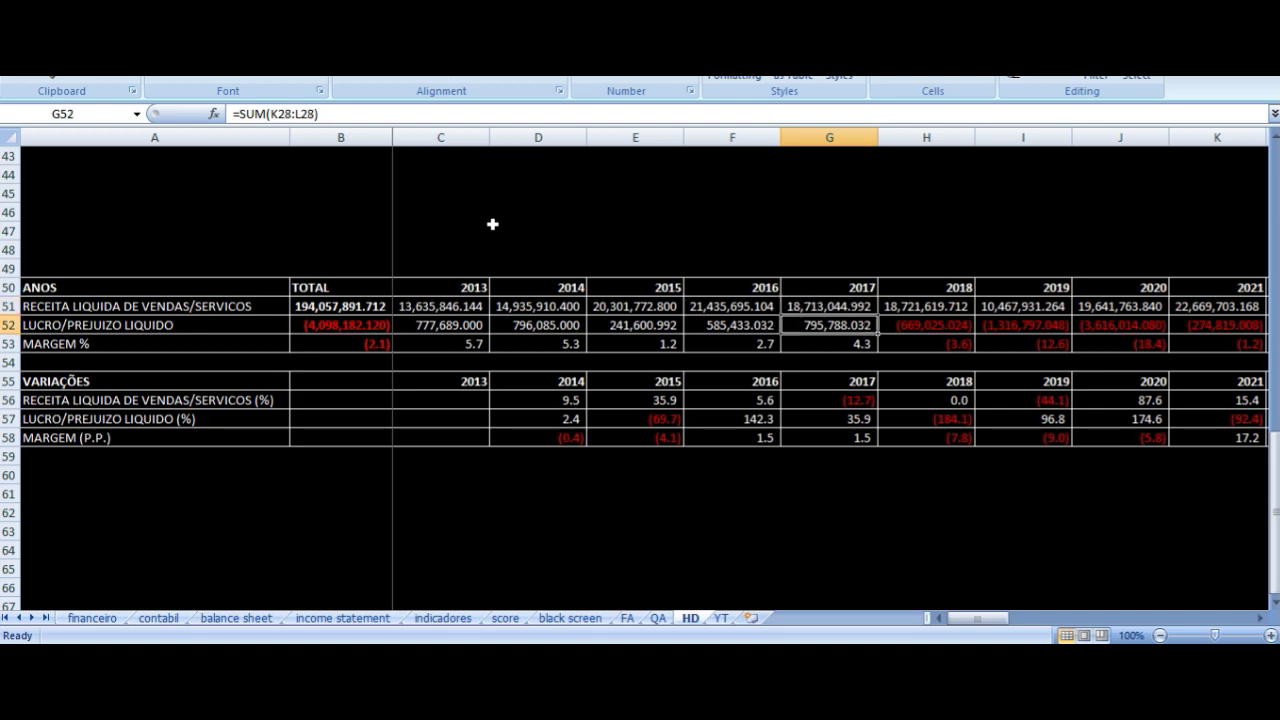
{"action": "key", "text": "Up"}
{"action": "key", "text": "Down"}
{"action": "key", "text": "Down"}
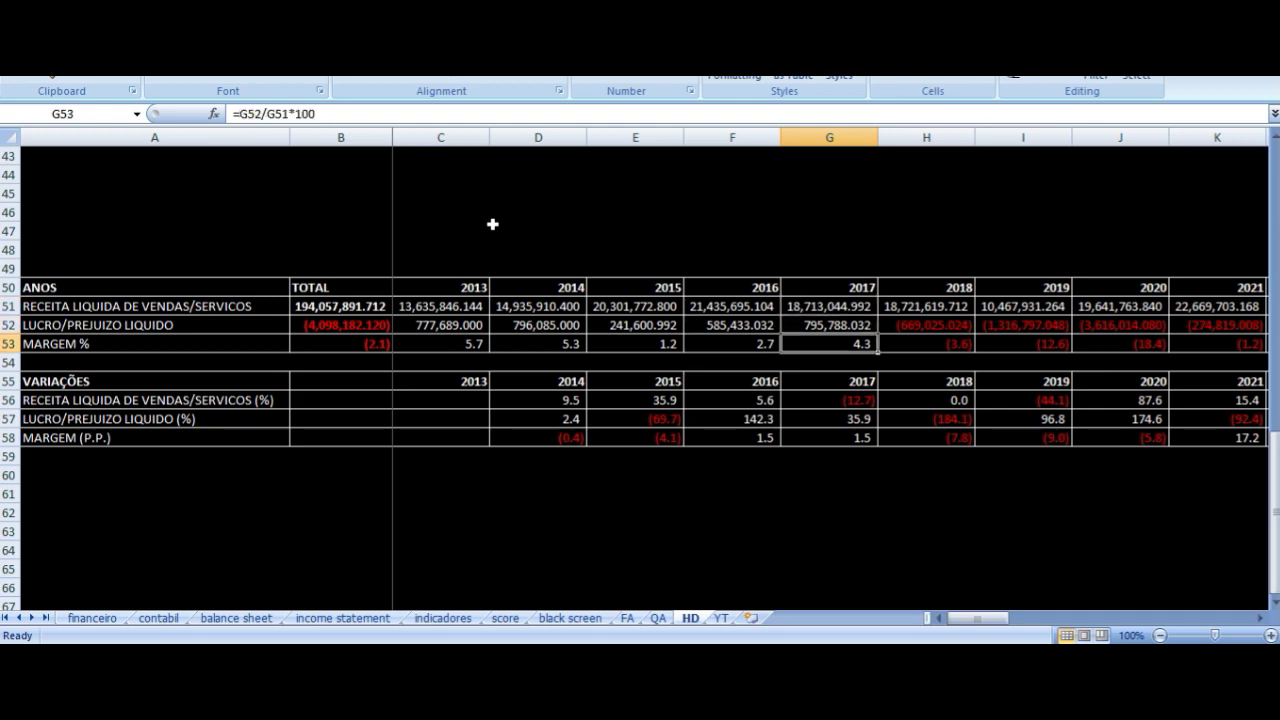
{"action": "key", "text": "Up"}
{"action": "key", "text": "Up"}
{"action": "key", "text": "Down"}
{"action": "key", "text": "Up"}
{"action": "key", "text": "Down"}
{"action": "key", "text": "Down"}
Step: Check the 2016 revenue and net profit in column F against the Embraer chart in Yahoo Finance, returning to the Excel sheet
{"action": "left_click", "coordinate": [690, 662]}
{"action": "left_click", "coordinate": [732, 306]}
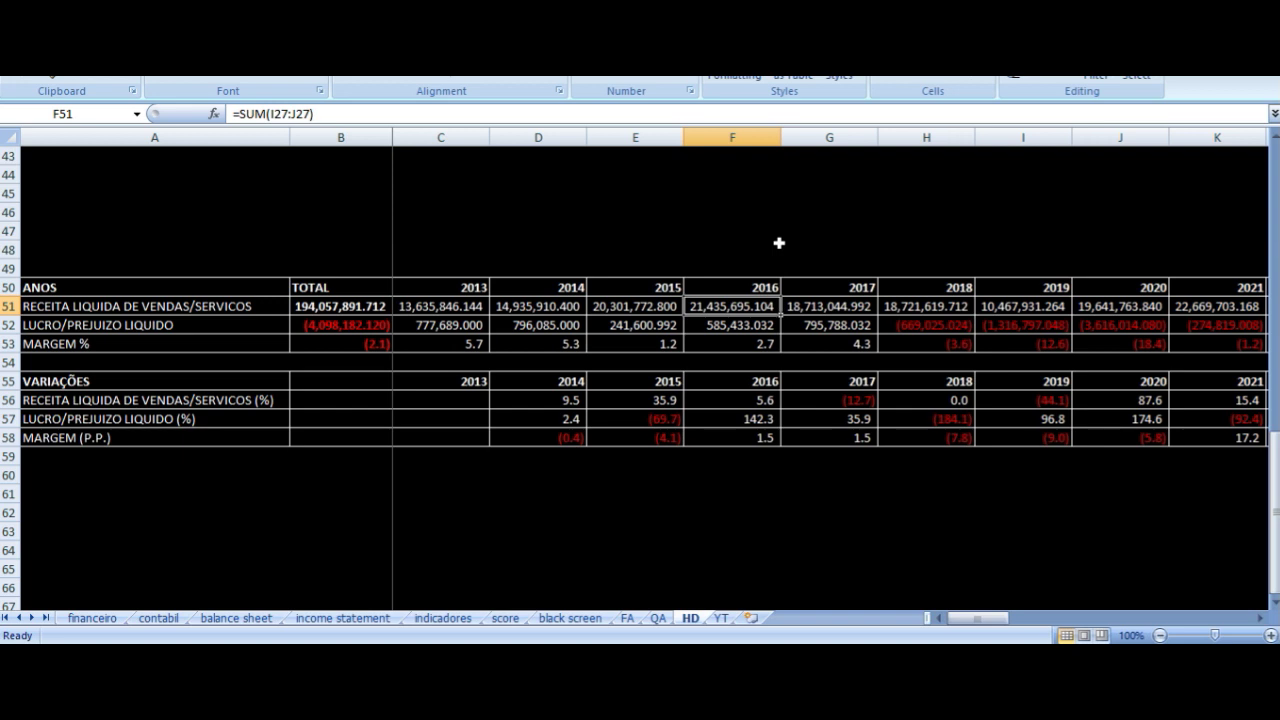
{"action": "key", "text": "Down"}
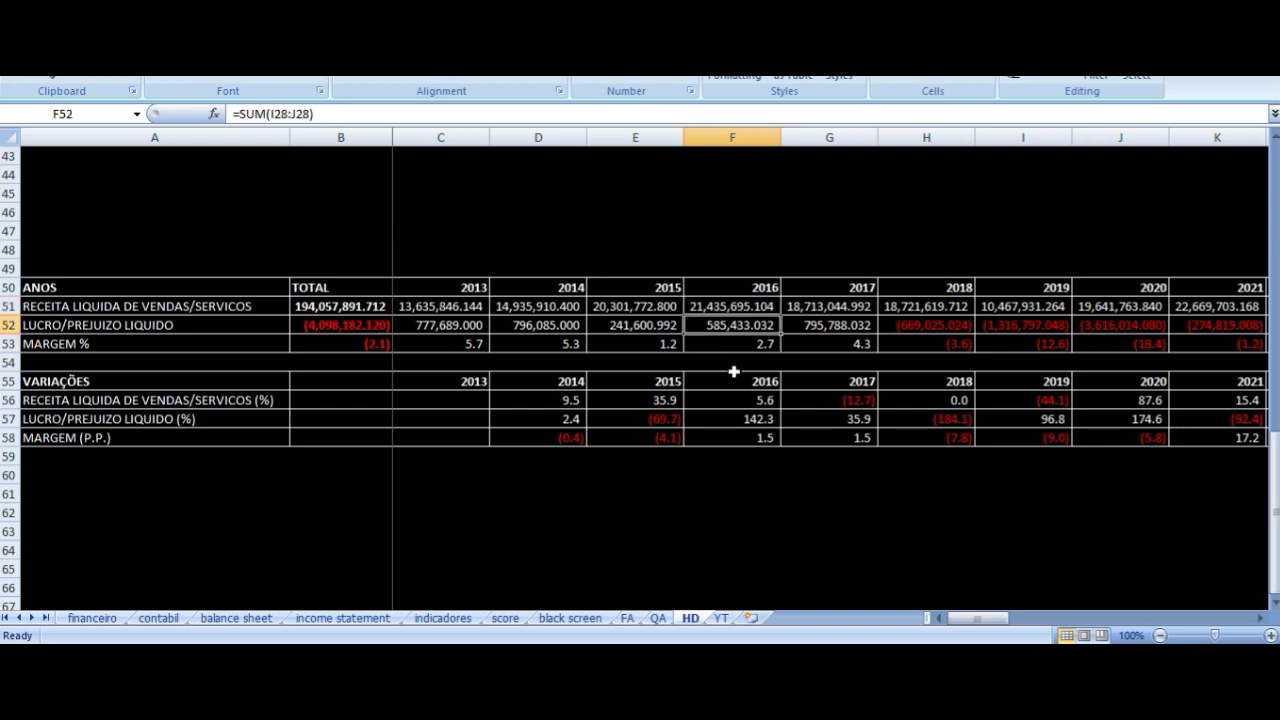
{"action": "left_click", "coordinate": [690, 700]}
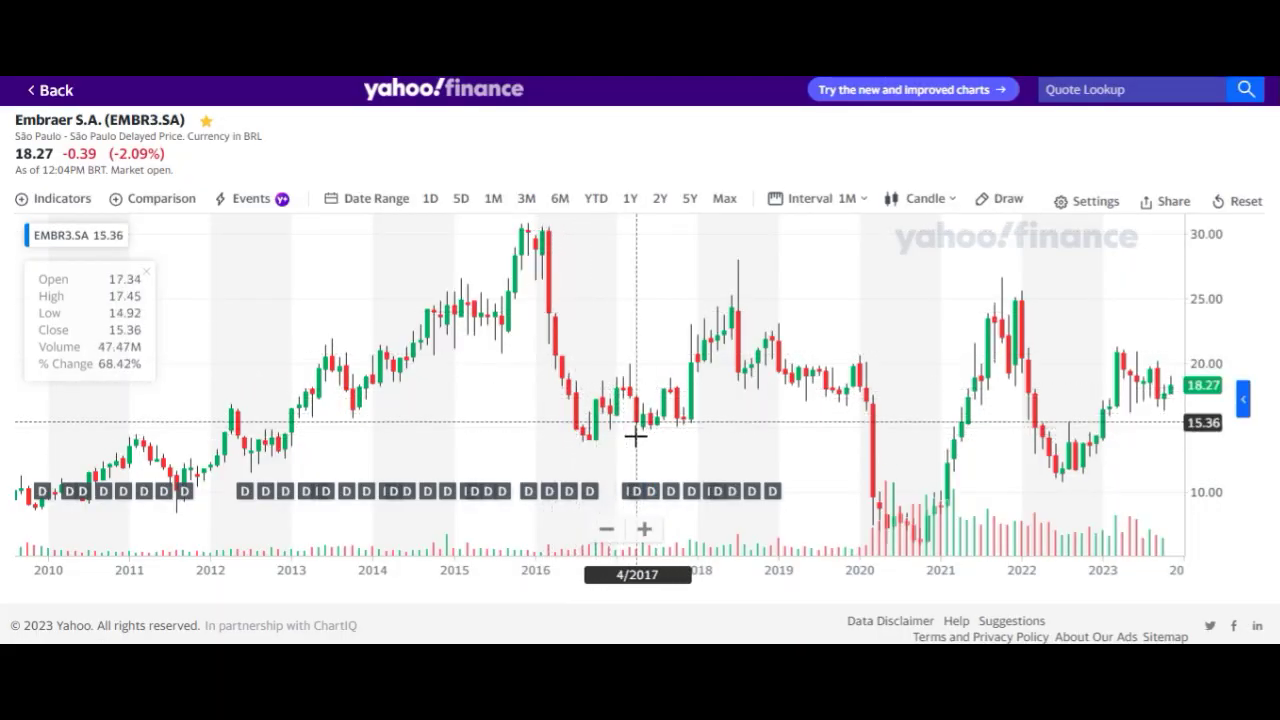
{"action": "left_click", "coordinate": [700, 700]}
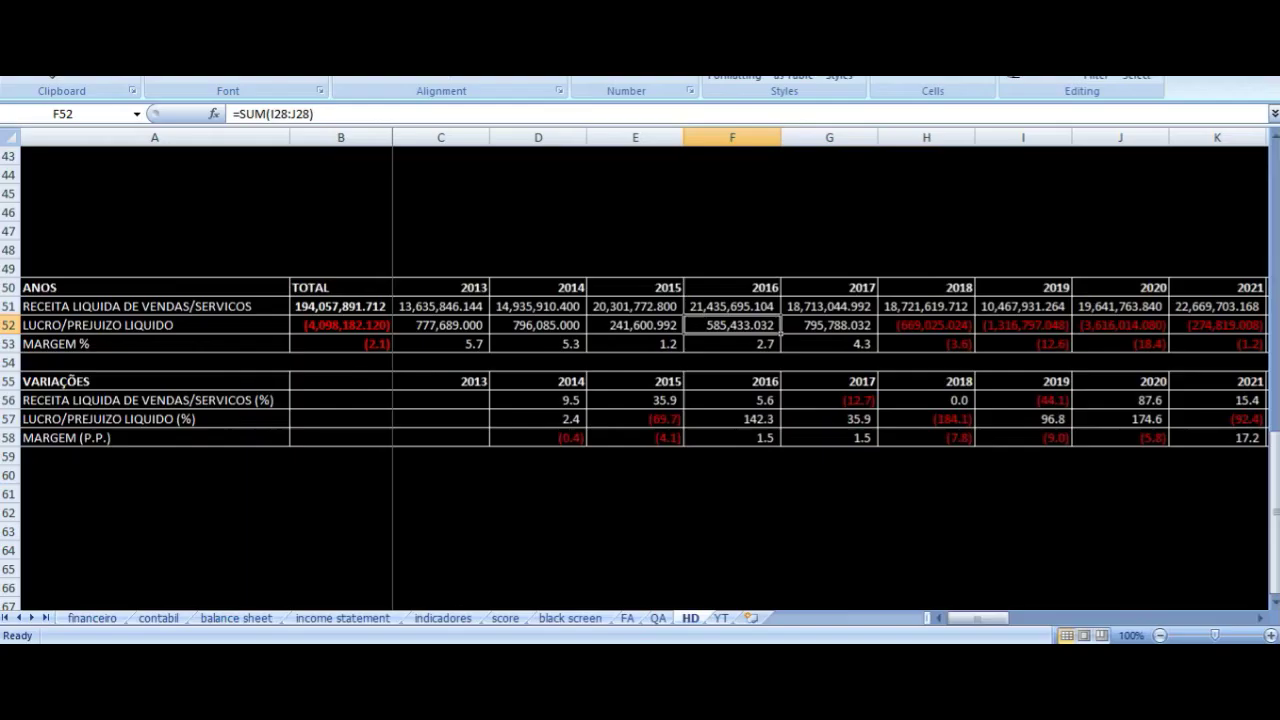
Step: Compare the net sales revenue of 2016 and 2017 in cells F51 and G51
{"action": "left_click", "coordinate": [806, 305]}
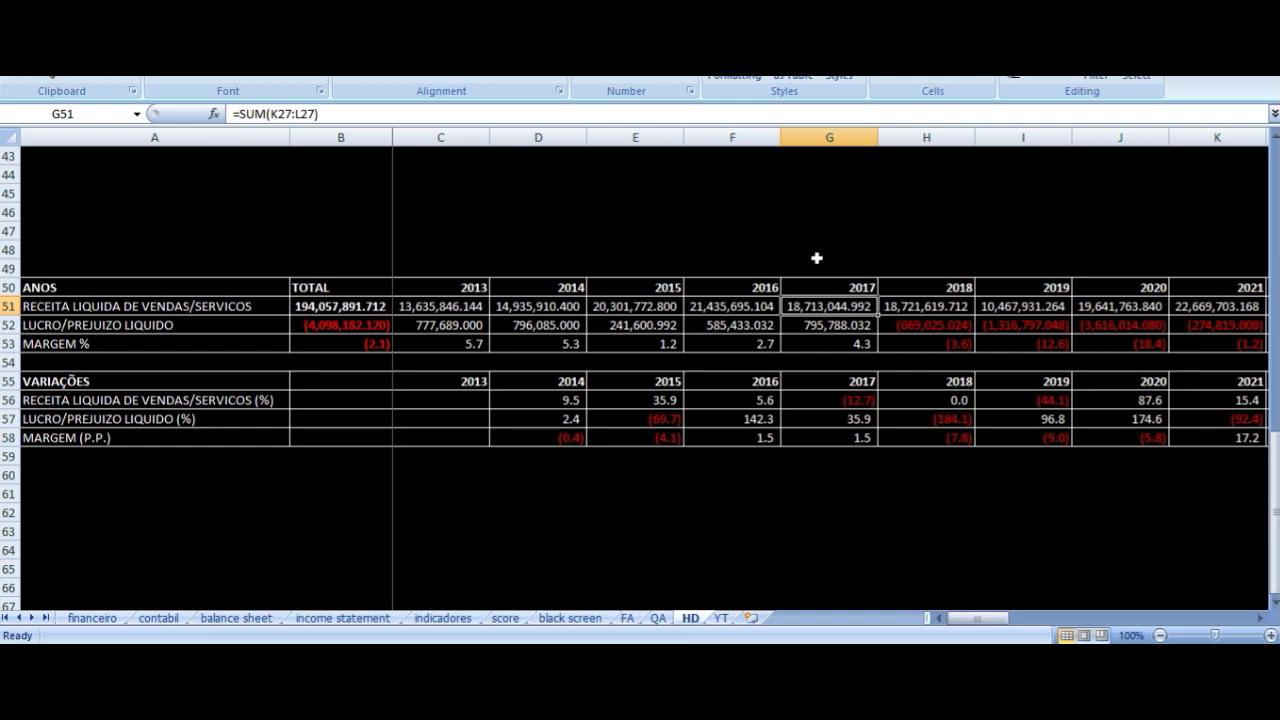
{"action": "key", "text": "Left"}
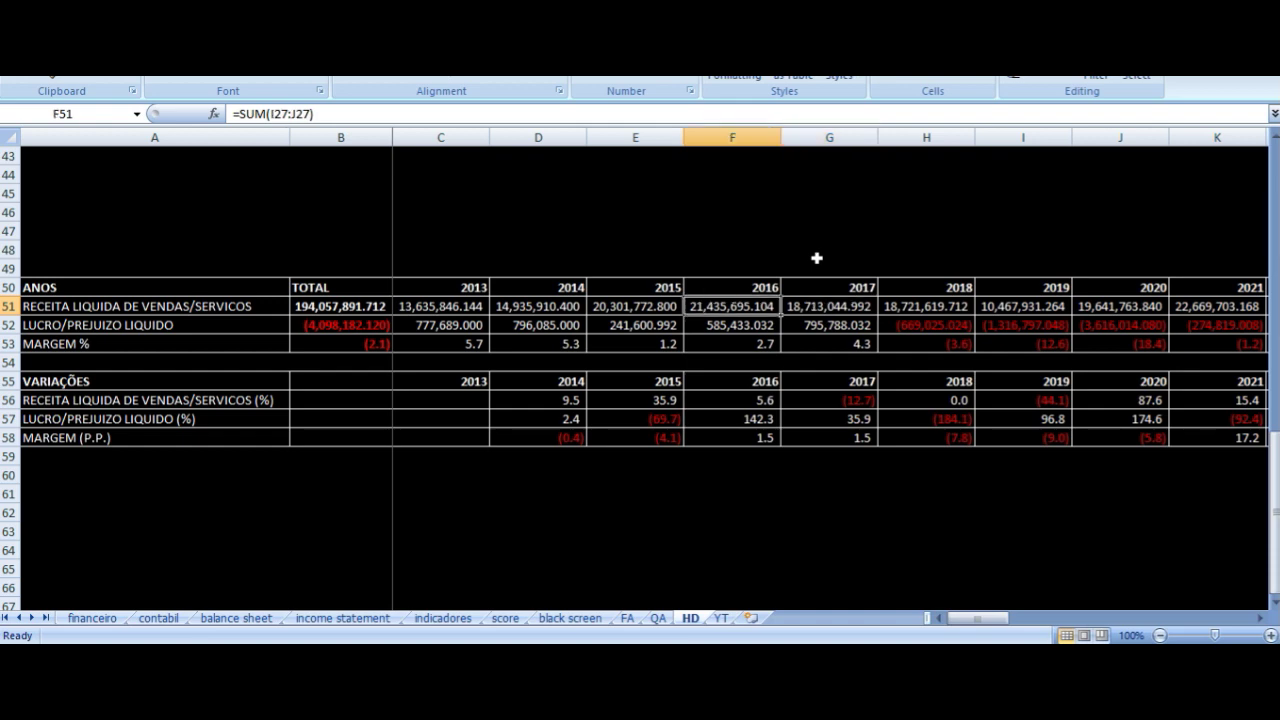
{"action": "key", "text": "Right"}
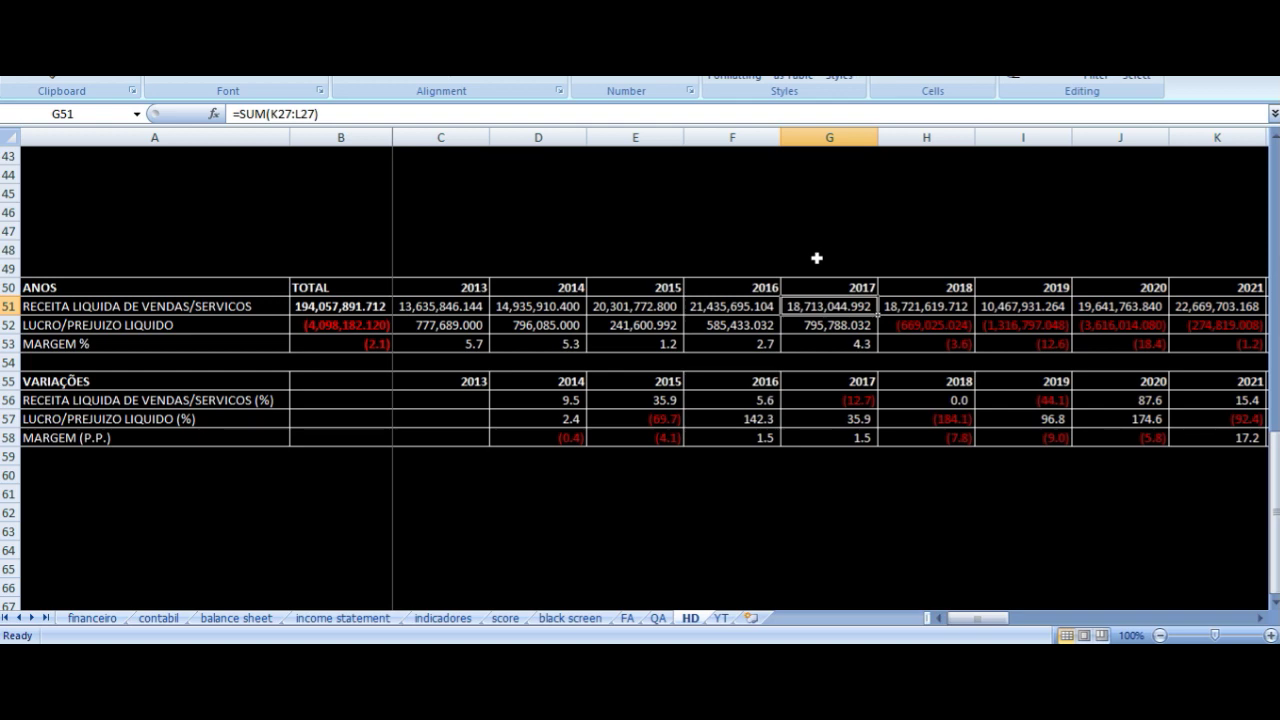
{"action": "key", "text": "Left"}
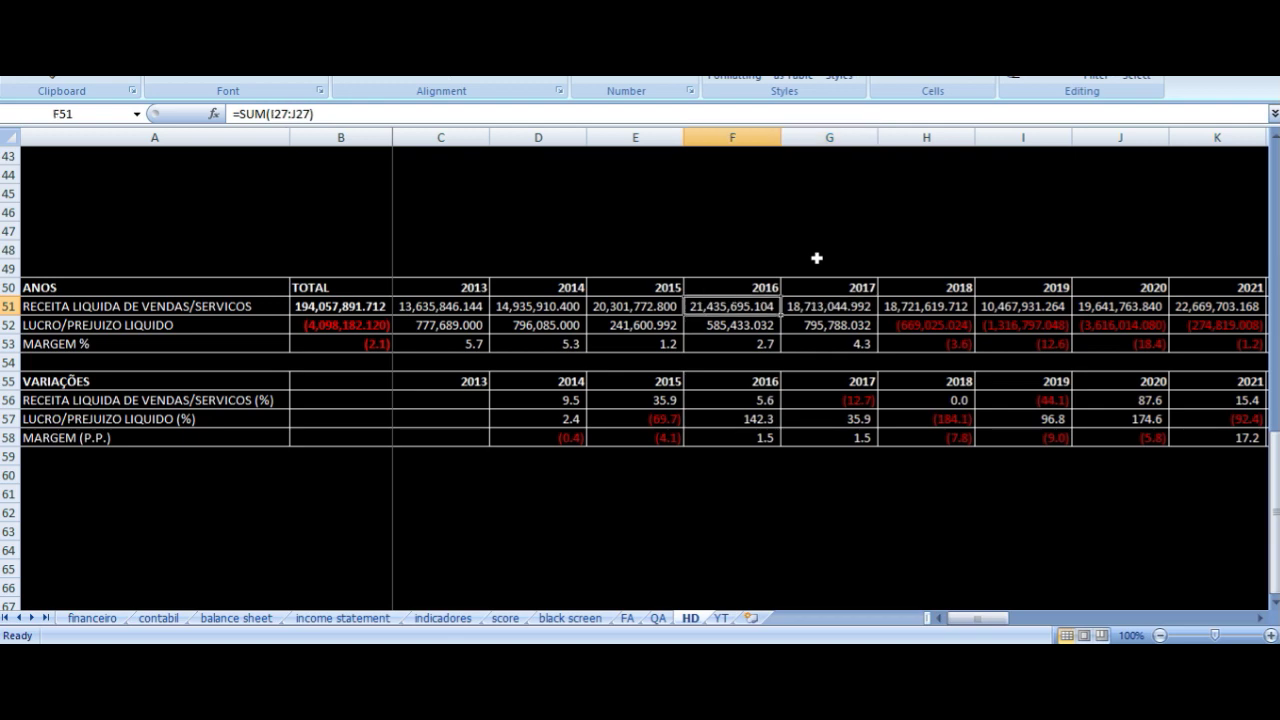
{"action": "key", "text": "Right"}
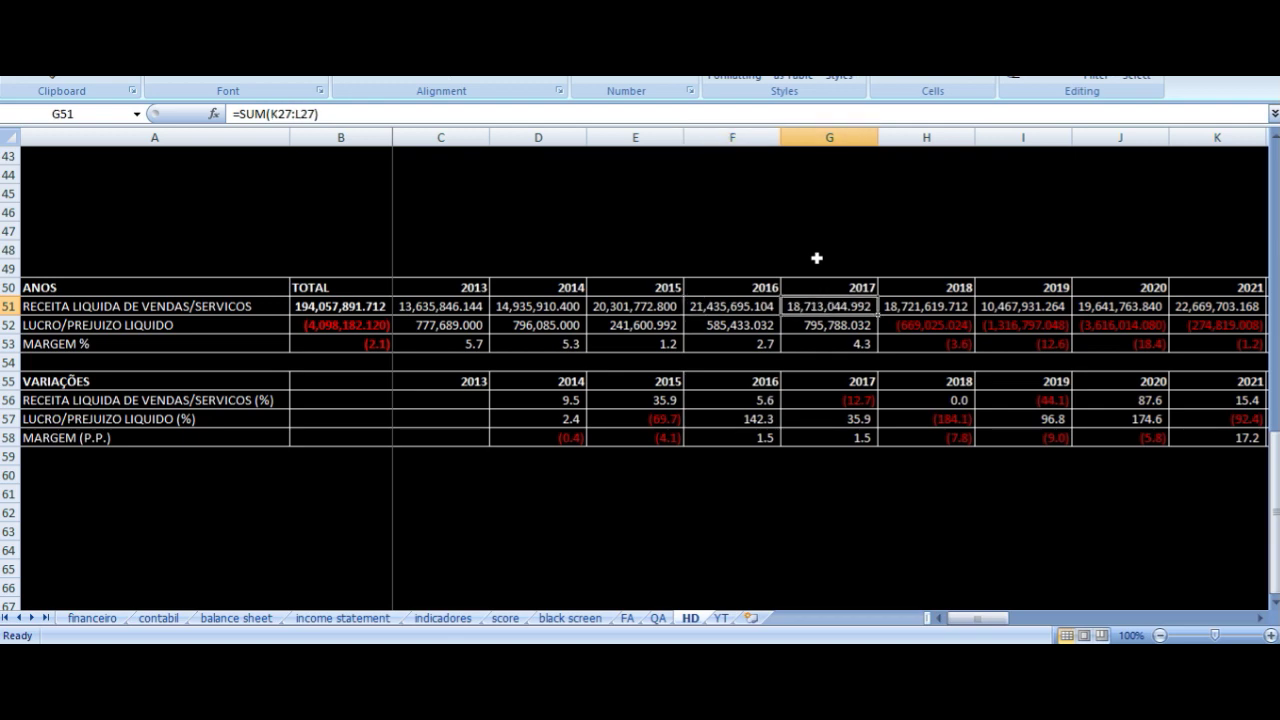
Step: Examine the 2018 net revenue, its percentage variation in H56 and the net result in H52
{"action": "key", "text": "Right"}
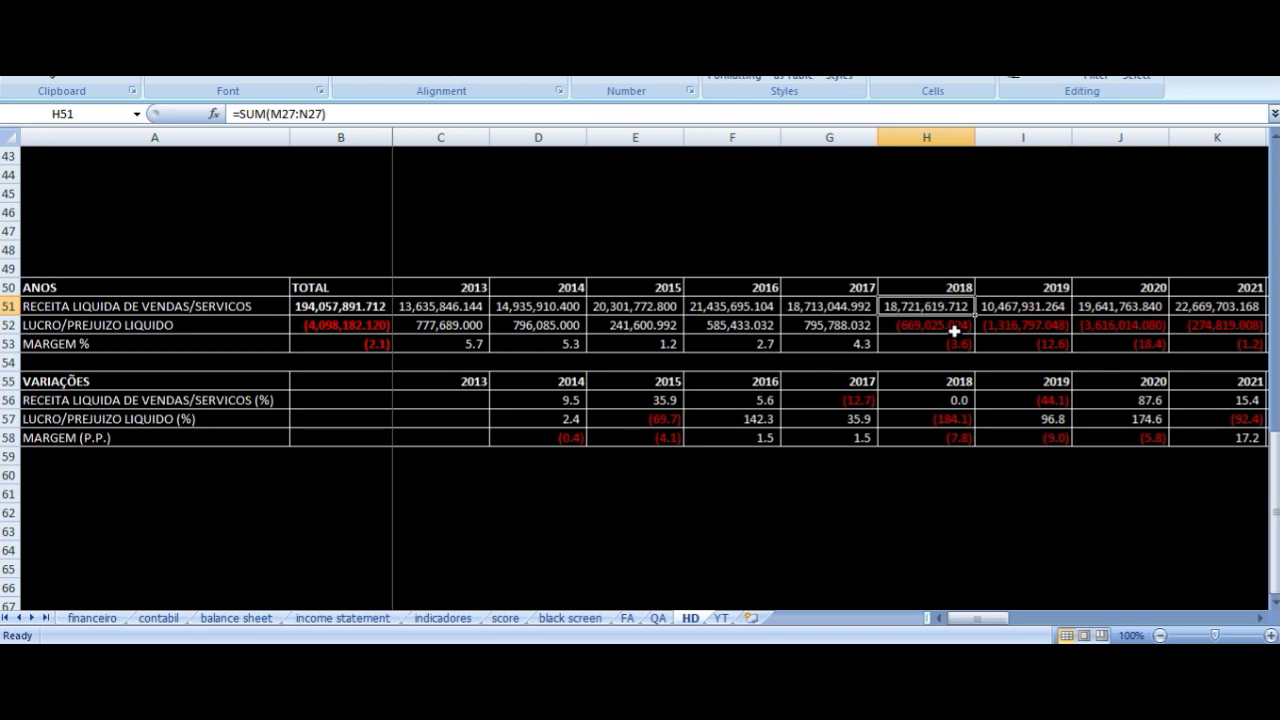
{"action": "left_click", "coordinate": [930, 401]}
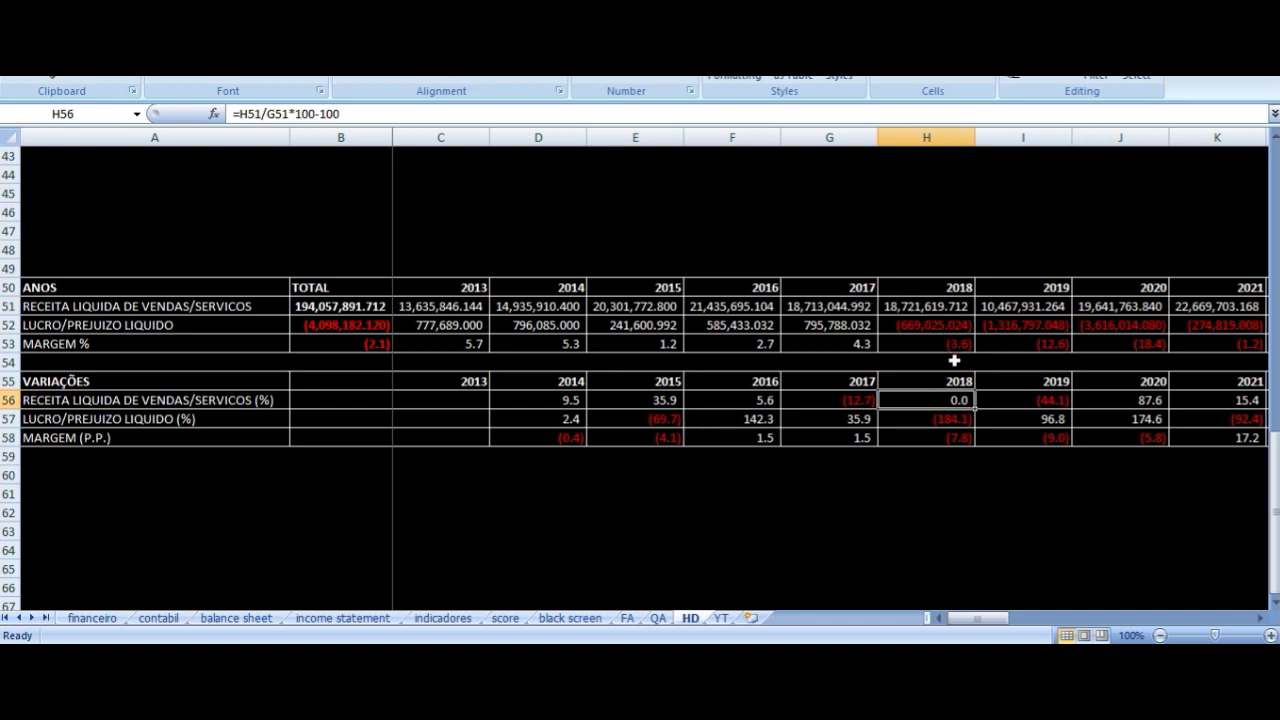
{"action": "left_click", "coordinate": [910, 325]}
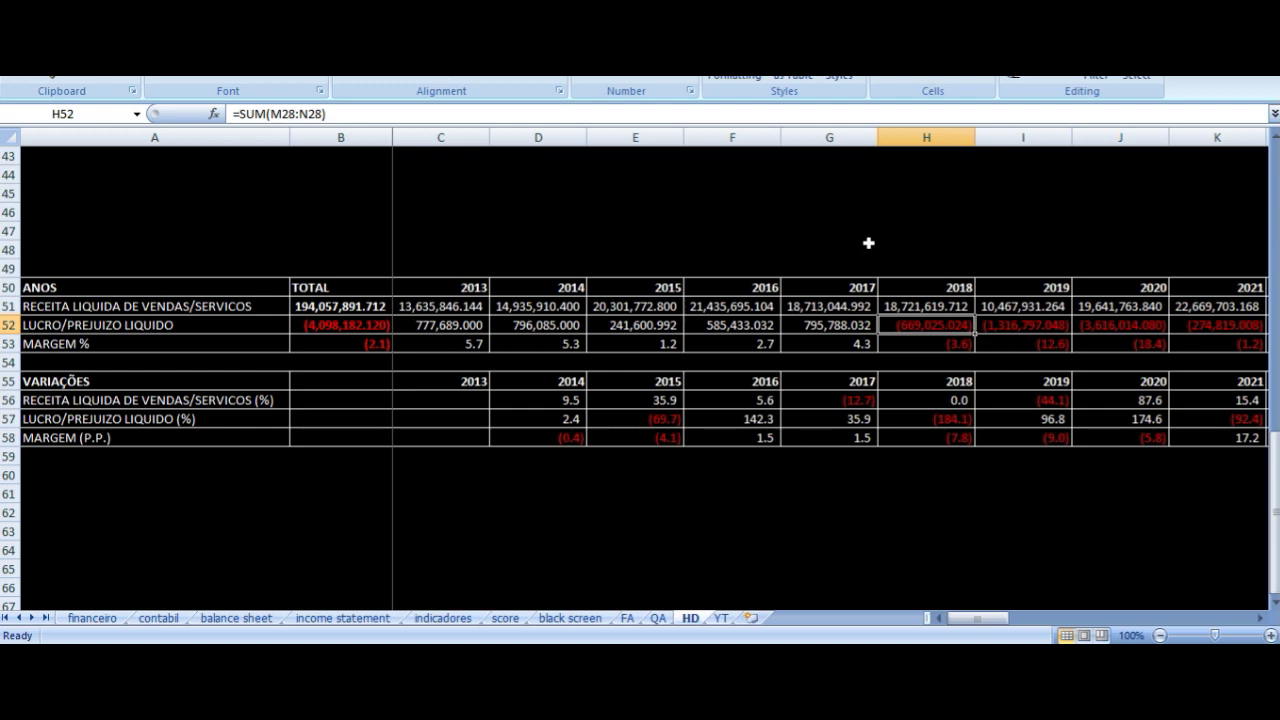
Step: Review the net result and revenue for 2019 and 2020 in columns I and J
{"action": "key", "text": "Right"}
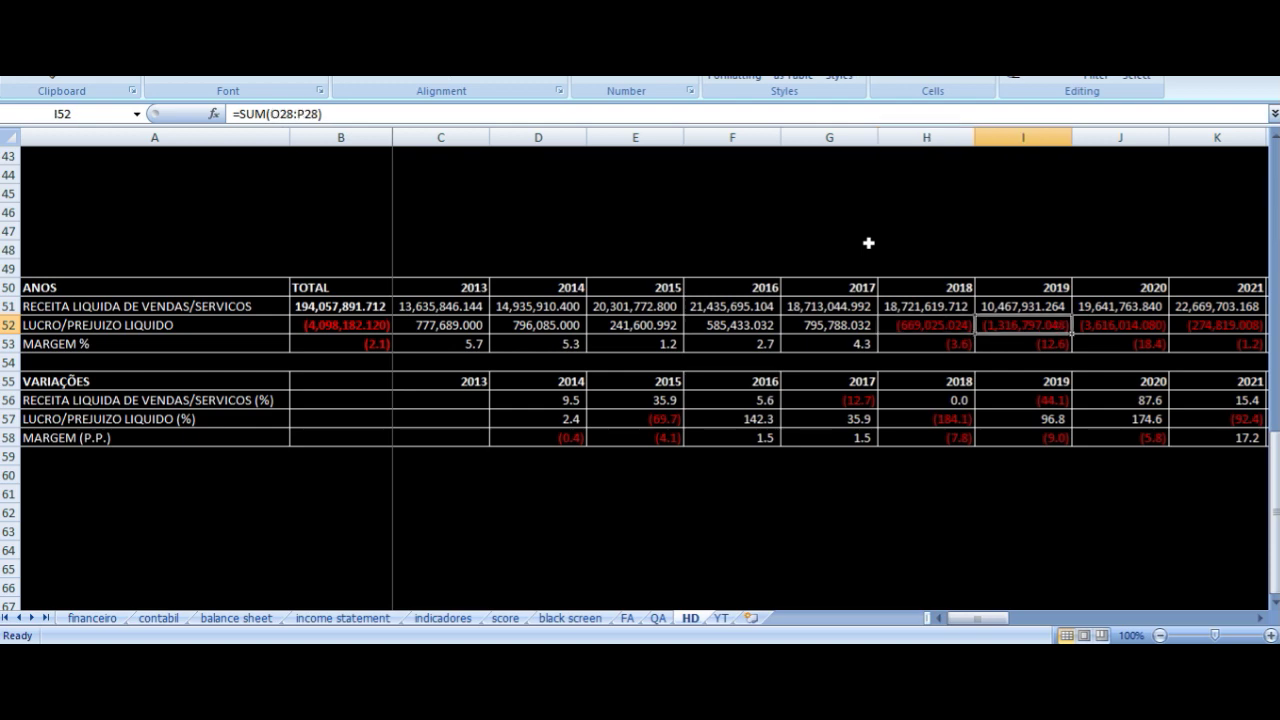
{"action": "key", "text": "Up"}
{"action": "key", "text": "Down"}
{"action": "key", "text": "Right"}
{"action": "key", "text": "Up"}
{"action": "key", "text": "Up"}
{"action": "key", "text": "Down"}
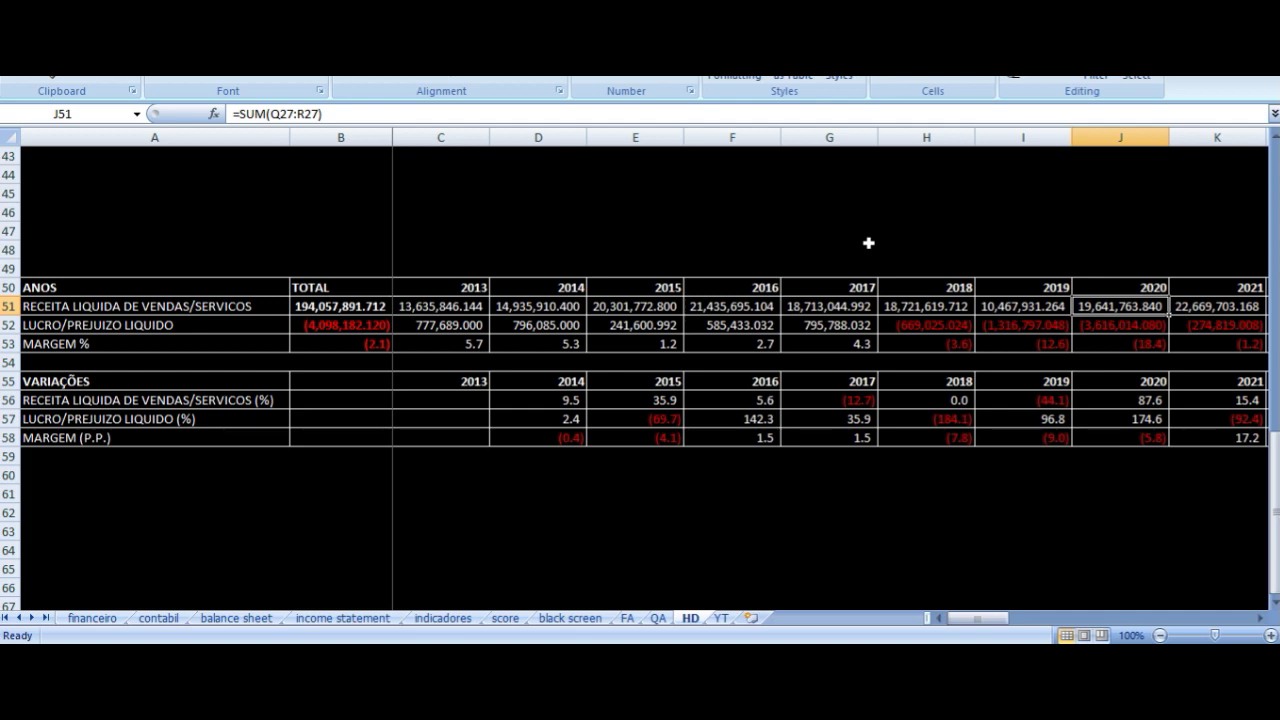
Step: Review the net results for 2021, 2022 and 2023 along row 52
{"action": "key", "text": "Down"}
{"action": "key", "text": "Right"}
{"action": "key", "text": "Right"}
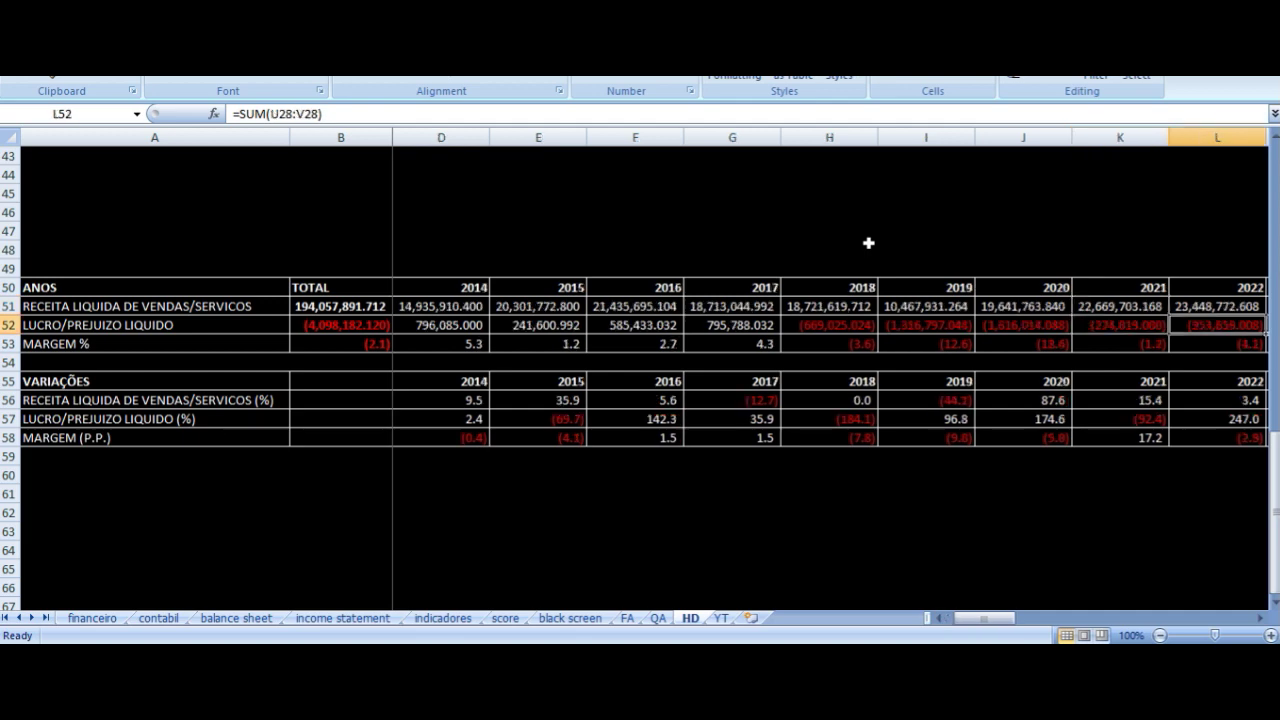
{"action": "key", "text": "Left"}
{"action": "key", "text": "Left"}
{"action": "key", "text": "Right"}
{"action": "key", "text": "Right"}
{"action": "key", "text": "Right"}
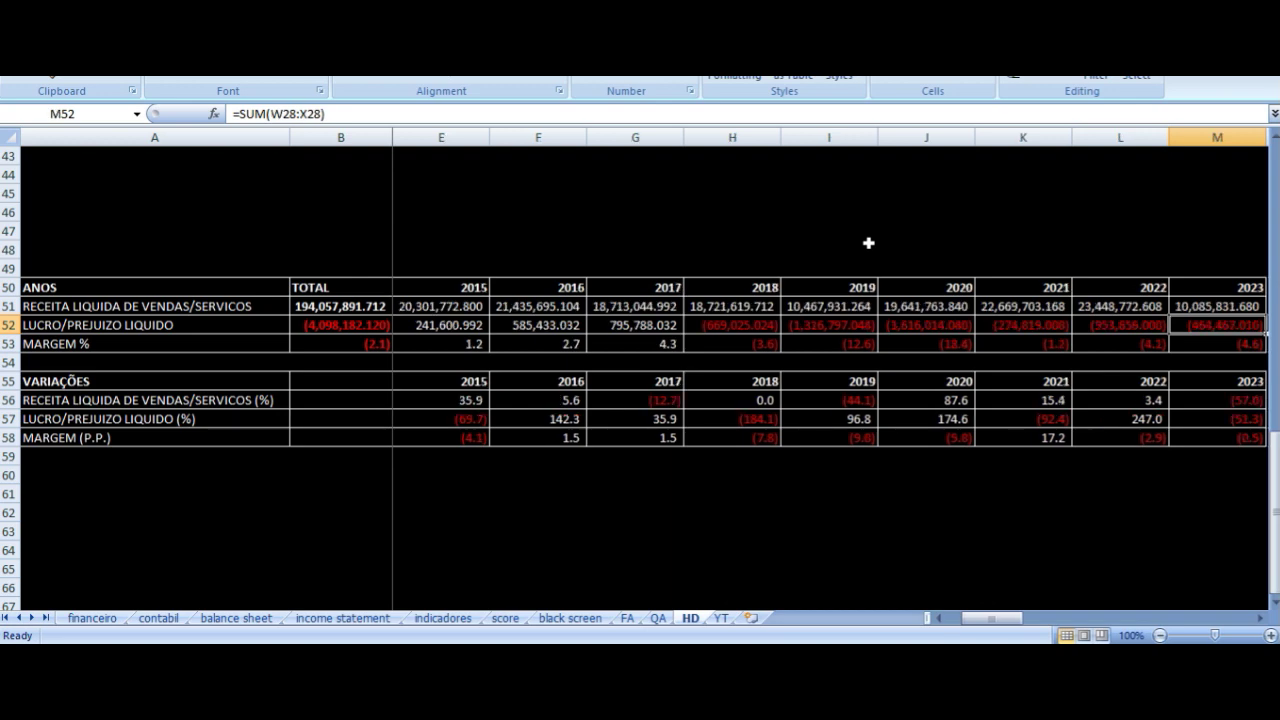
Step: Select the net results from 2018 onward in row 52, narrowing the range to H52:L52 to sum 2018 through 2022
{"action": "key", "text": "Left"}
{"action": "key", "text": "Left"}
{"action": "key", "text": "Left"}
{"action": "key", "text": "Left"}
{"action": "key", "text": "Left"}
{"action": "key", "text": "shift+Right"}
{"action": "key", "text": "shift+Right"}
{"action": "key", "text": "shift+Right"}
{"action": "key", "text": "shift+Right"}
{"action": "key", "text": "shift+Right"}
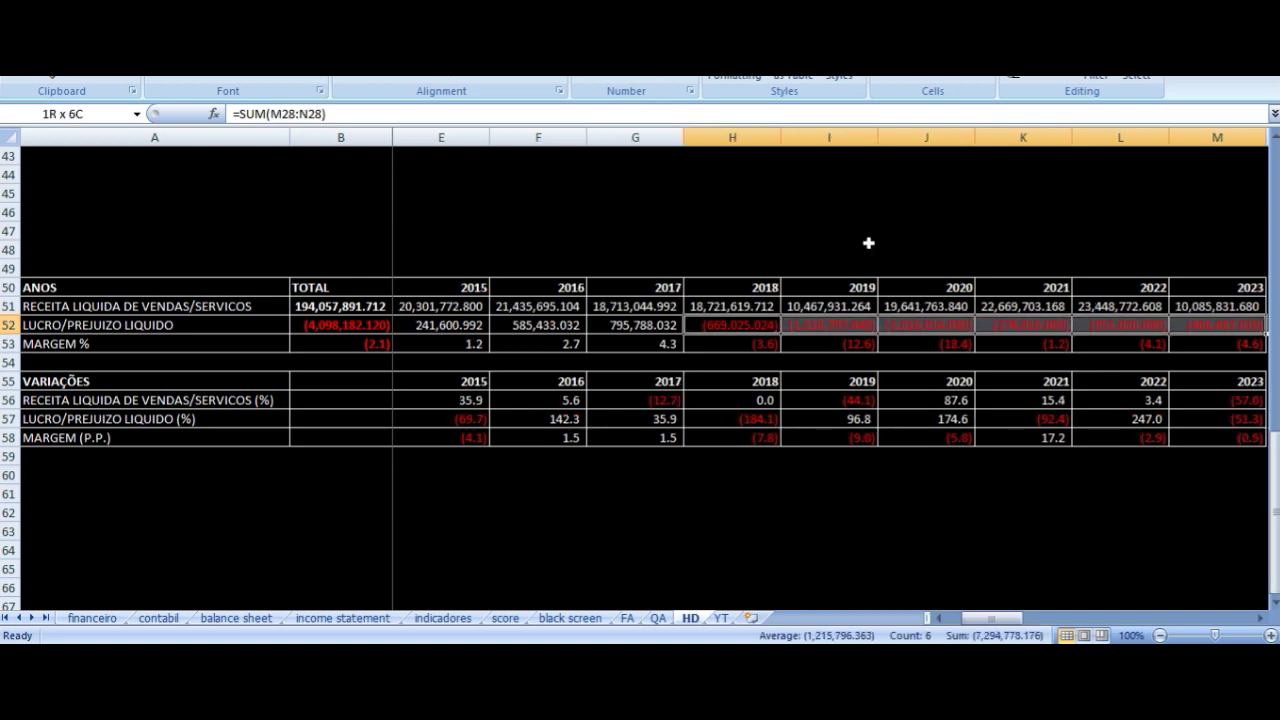
{"action": "key", "text": "shift+Left"}
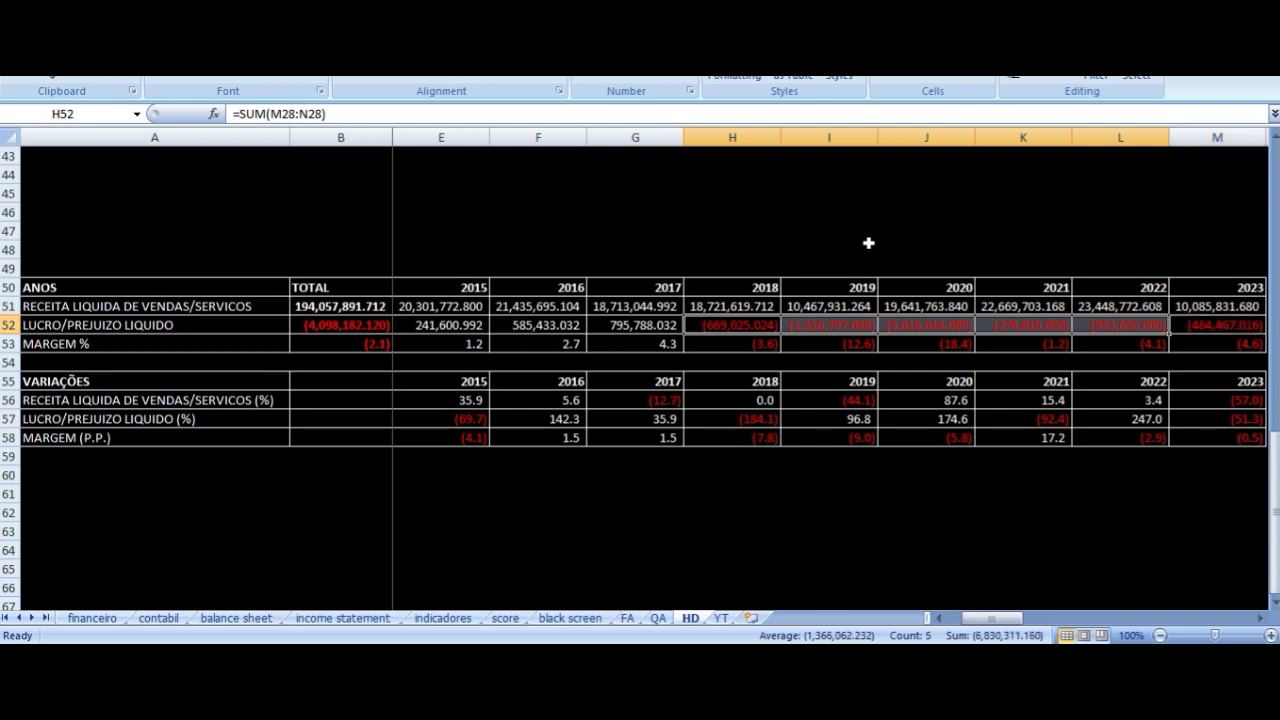
Step: Go through the yearly net results from 2019 to 2023 in row 52, ending on 2022 in L52
{"action": "key", "text": "Right"}
{"action": "key", "text": "Right"}
{"action": "key", "text": "Right"}
{"action": "key", "text": "Right"}
{"action": "key", "text": "Right"}
{"action": "key", "text": "Left"}
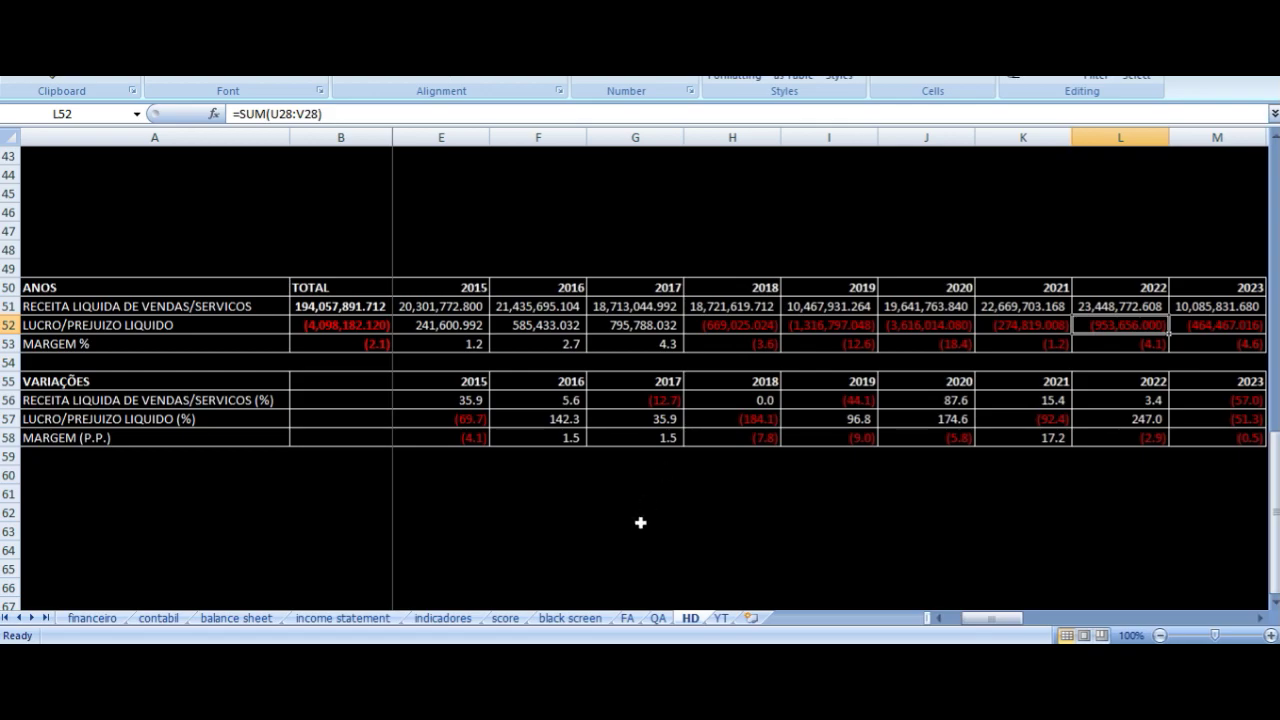
Step: Switch to Yahoo Finance to check Embraer's dividend markers around 2019 on the long-term chart, returning to the Excel sheet
{"action": "key", "text": "alt+Tab"}
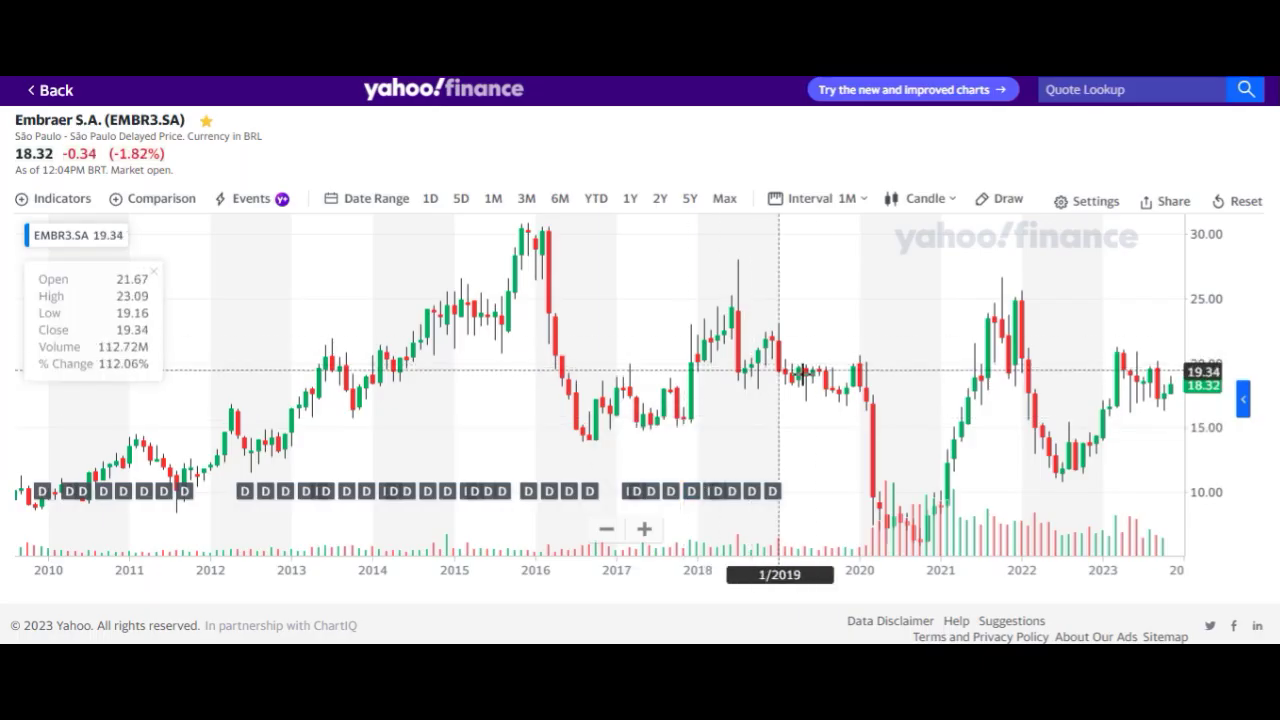
{"action": "mouse_move", "coordinate": [774, 506]}
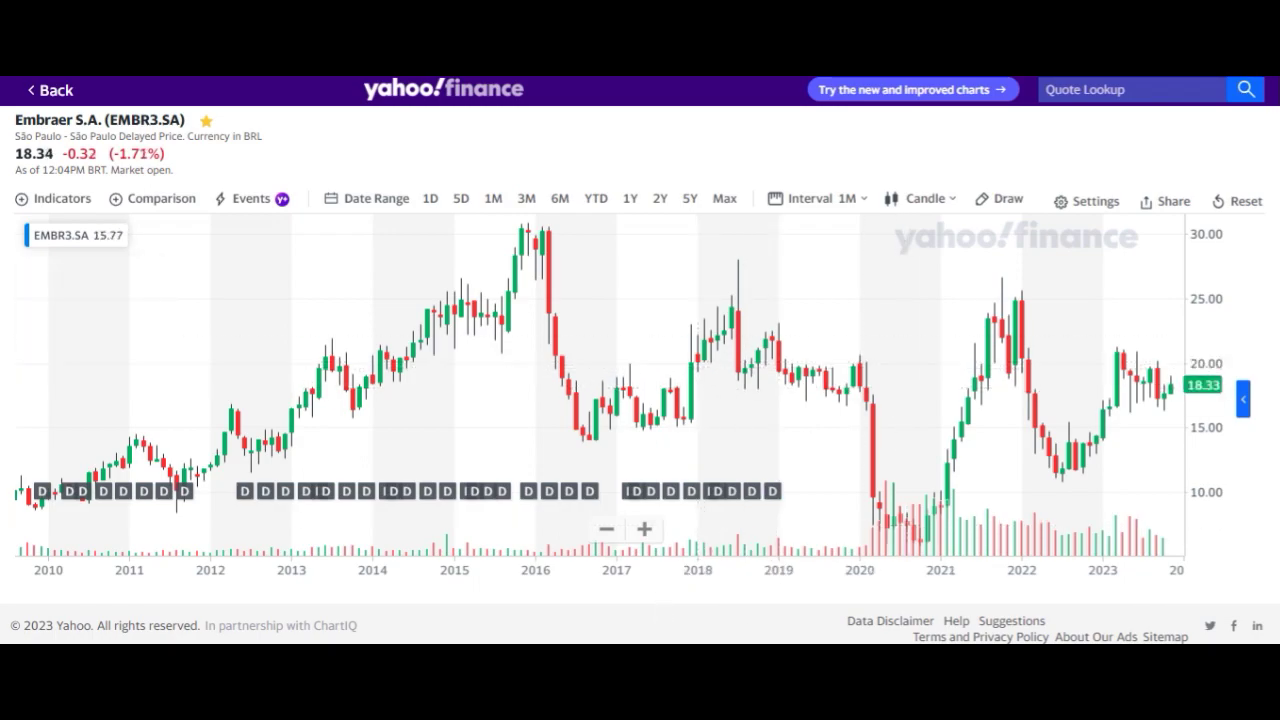
{"action": "key", "text": "alt+Tab"}
Step: Compare the net sales revenue from 2020 to 2023 in J51:M51, ending on the 2023 heading in M50
{"action": "left_click", "coordinate": [906, 309]}
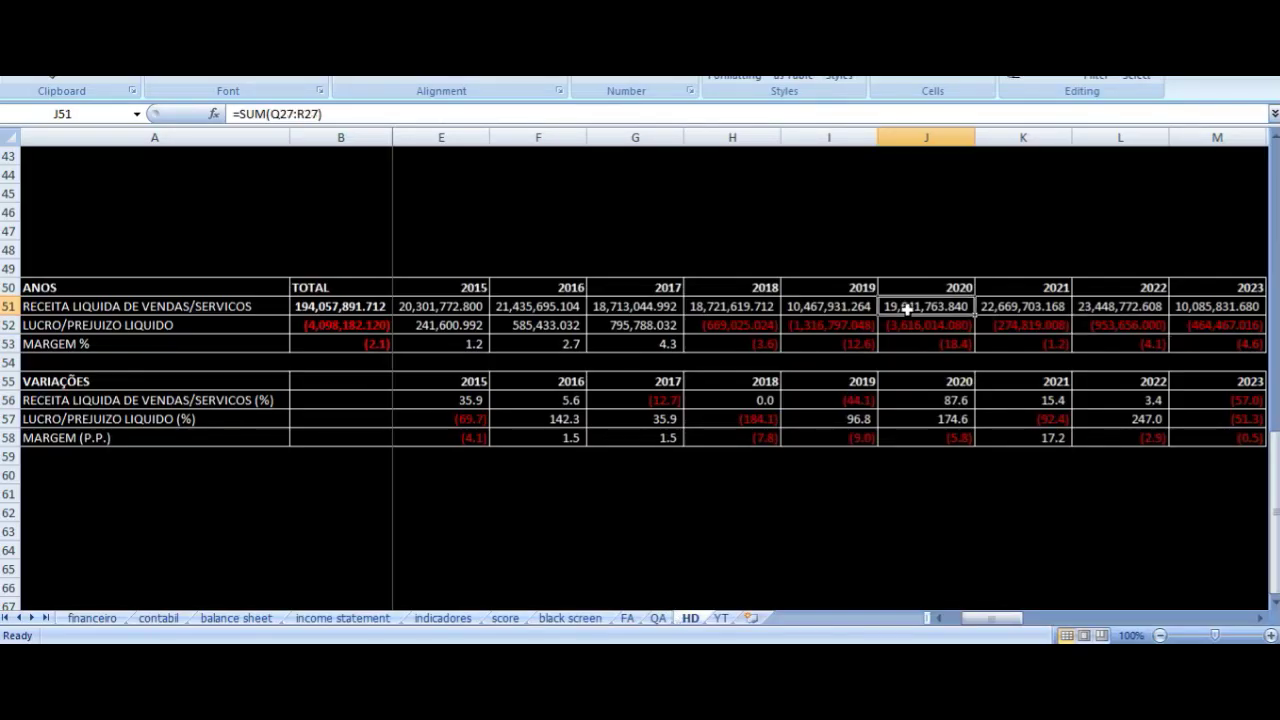
{"action": "key", "text": "Right"}
{"action": "key", "text": "Right"}
{"action": "key", "text": "Right"}
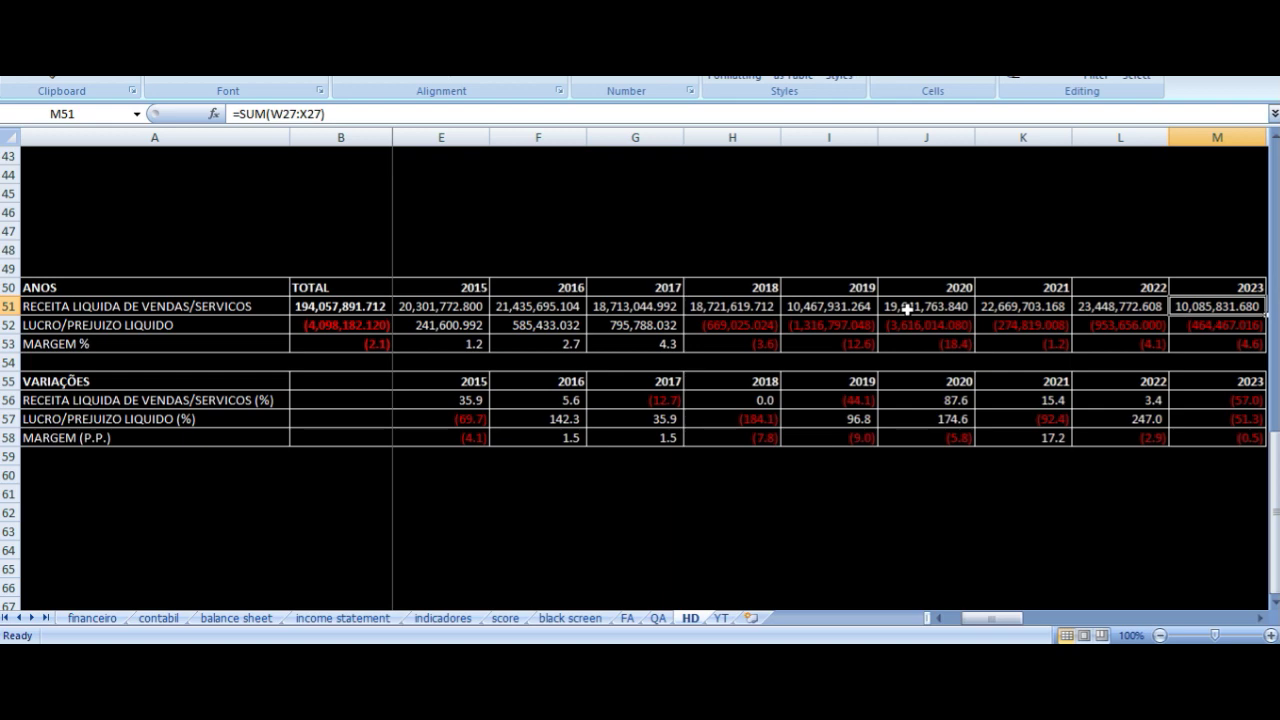
{"action": "key", "text": "Right"}
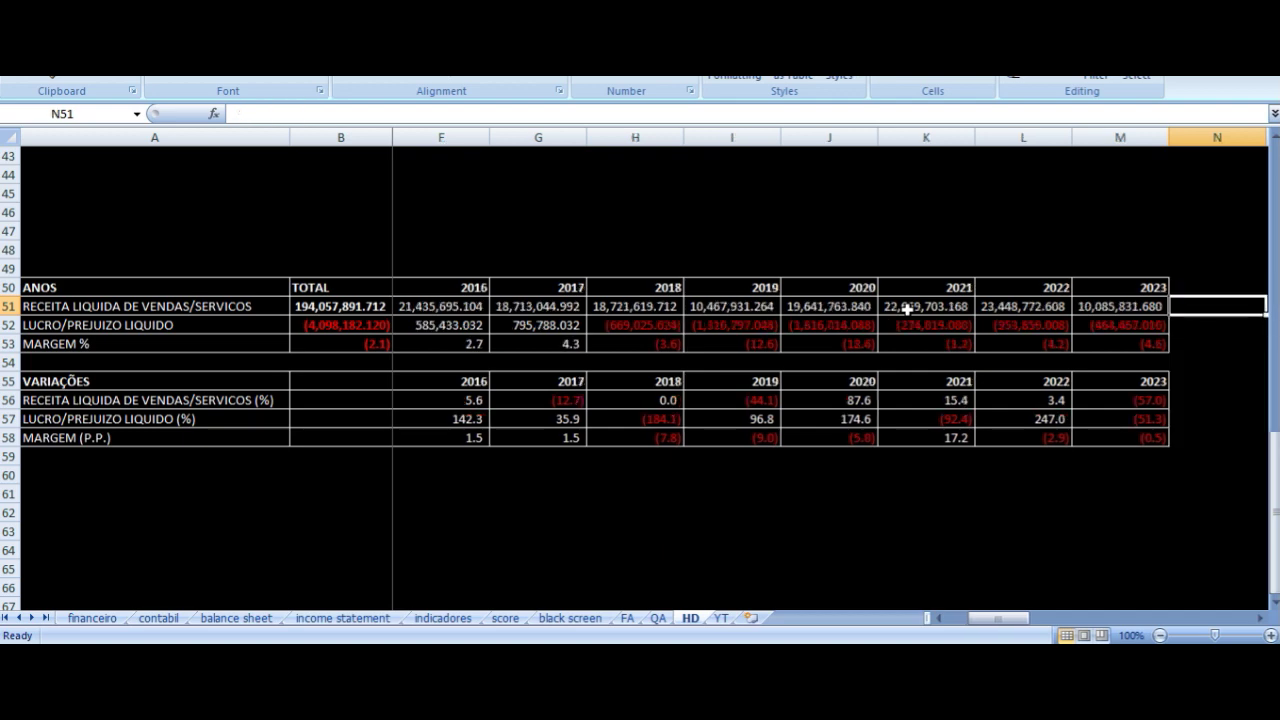
{"action": "key", "text": "Left"}
{"action": "key", "text": "Up"}
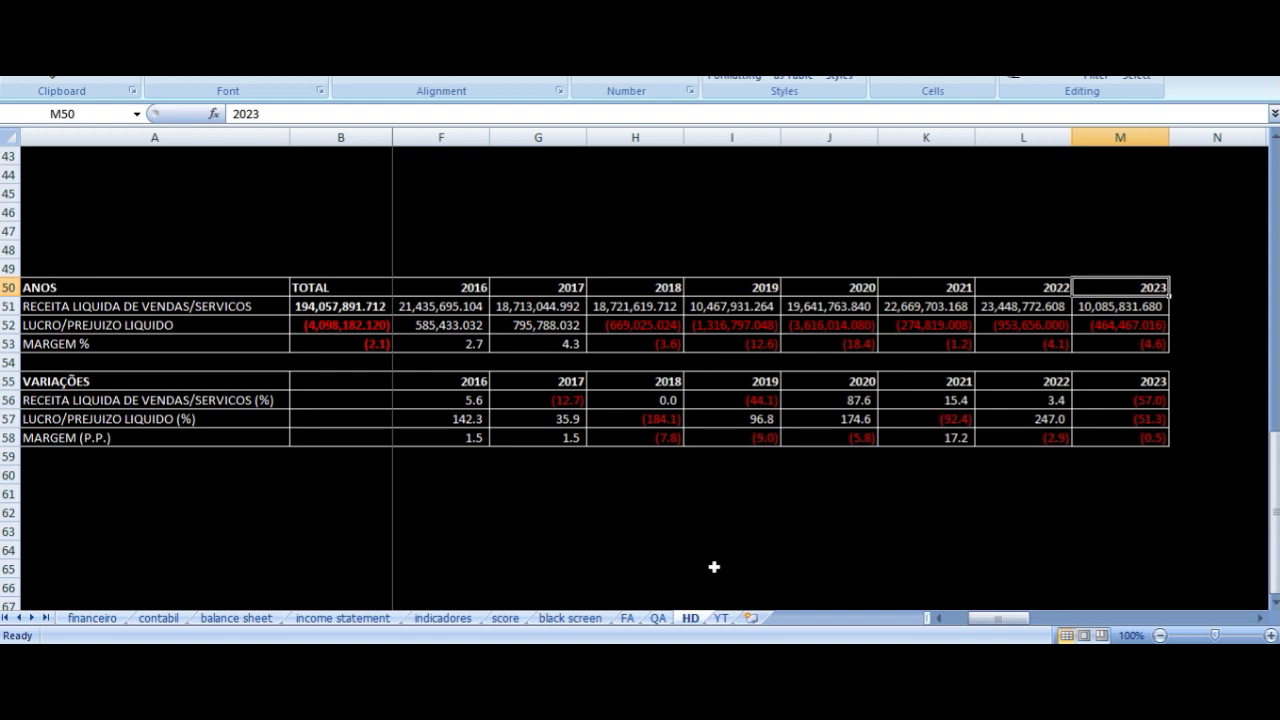
Step: Open the YT sheet and highlight the 3T22 versus 3T23 comparison in B1:D12 and the 2T23 versus 3T23 figures in G1:H11
{"action": "left_click", "coordinate": [721, 618]}
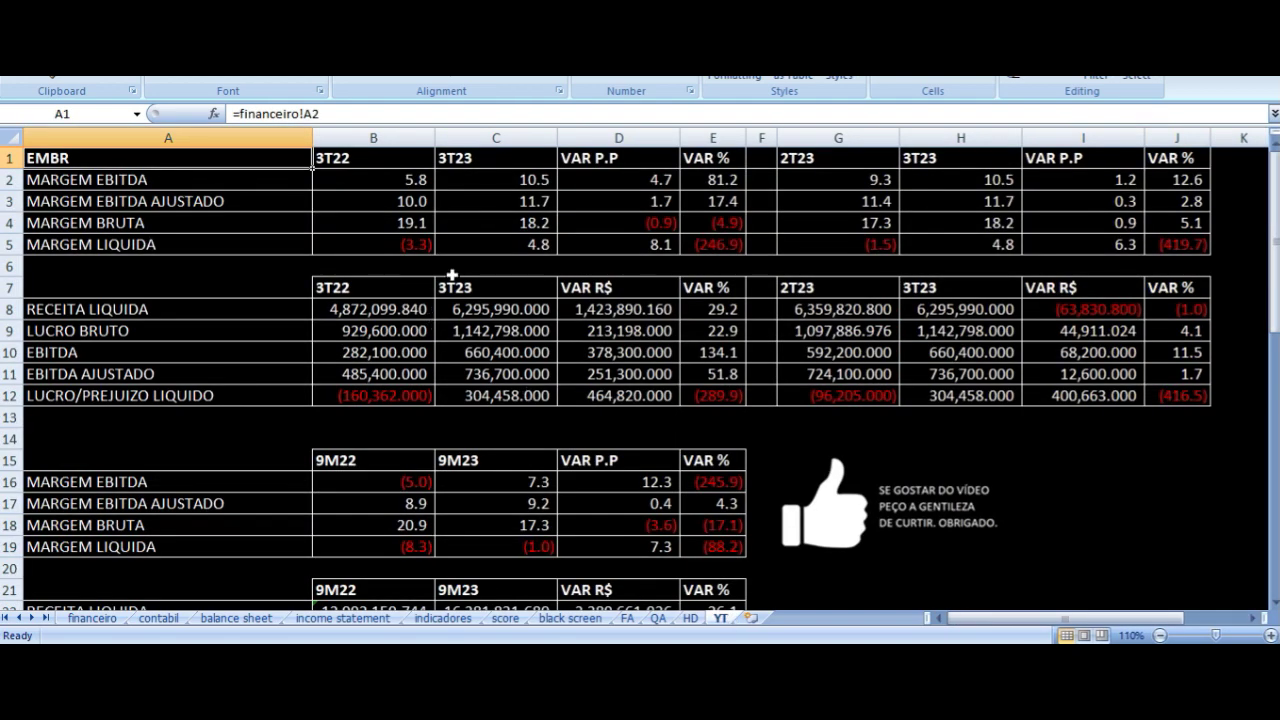
{"action": "left_click_drag", "start_coordinate": [404, 163], "coordinate": [607, 400]}
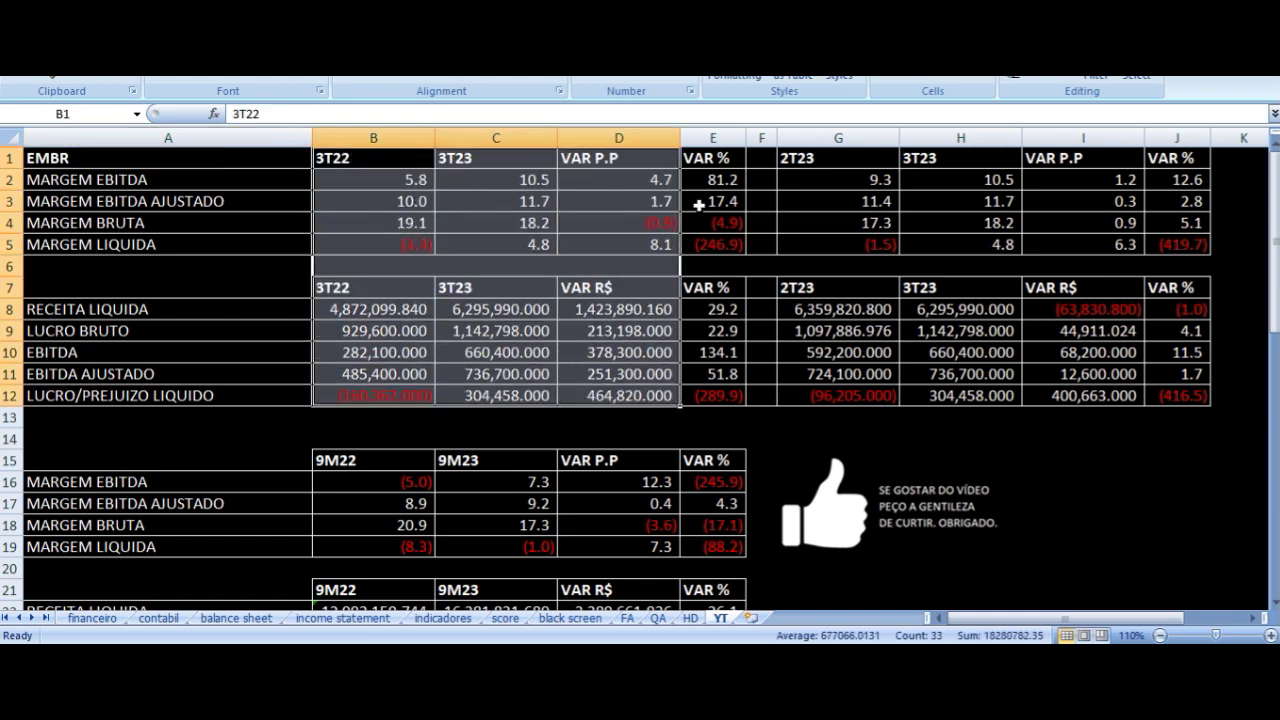
{"action": "left_click_drag", "start_coordinate": [819, 158], "coordinate": [820, 378]}
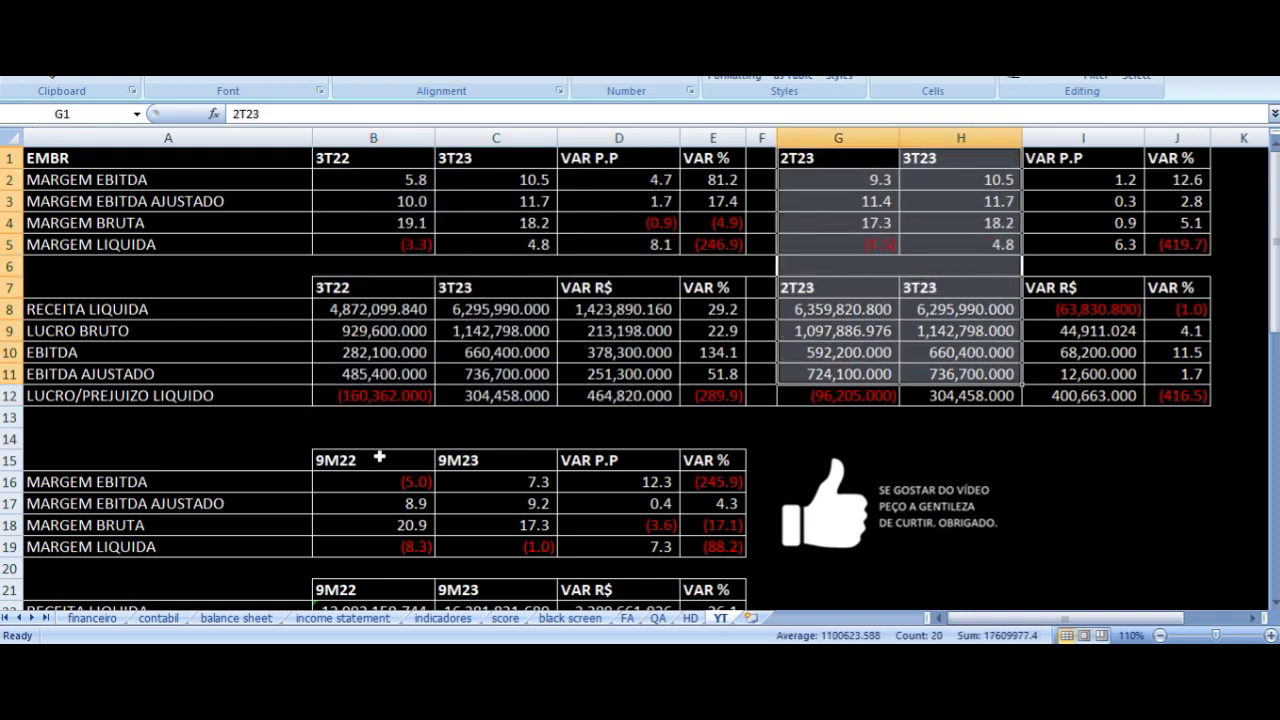